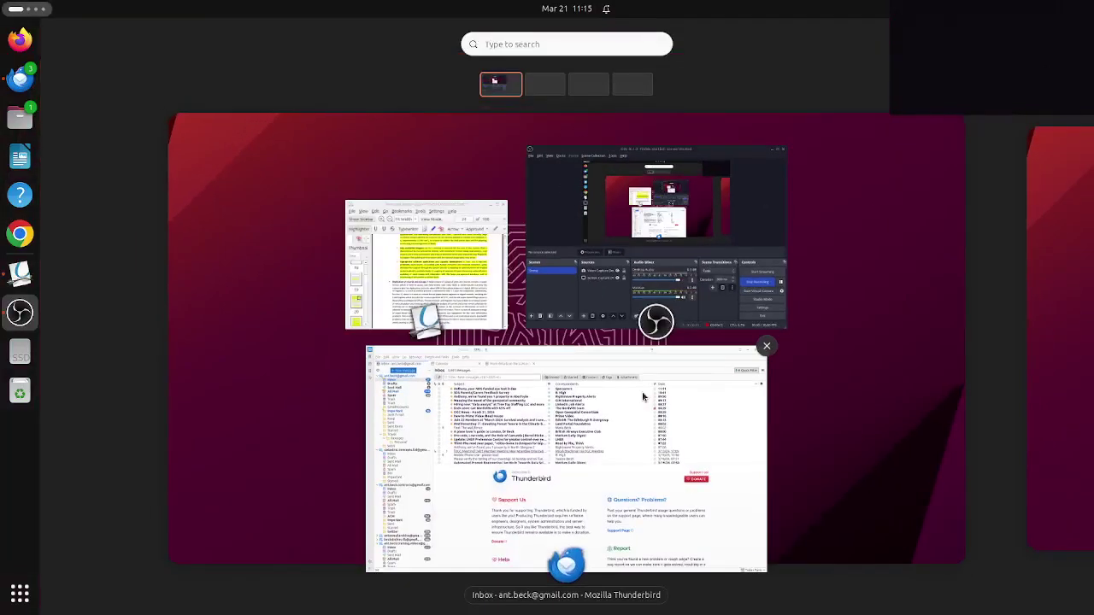
# - Launch QGIS Desktop from the Activities search for 'qgis'
pyautogui.write('qgis')
pyautogui.press('Return')
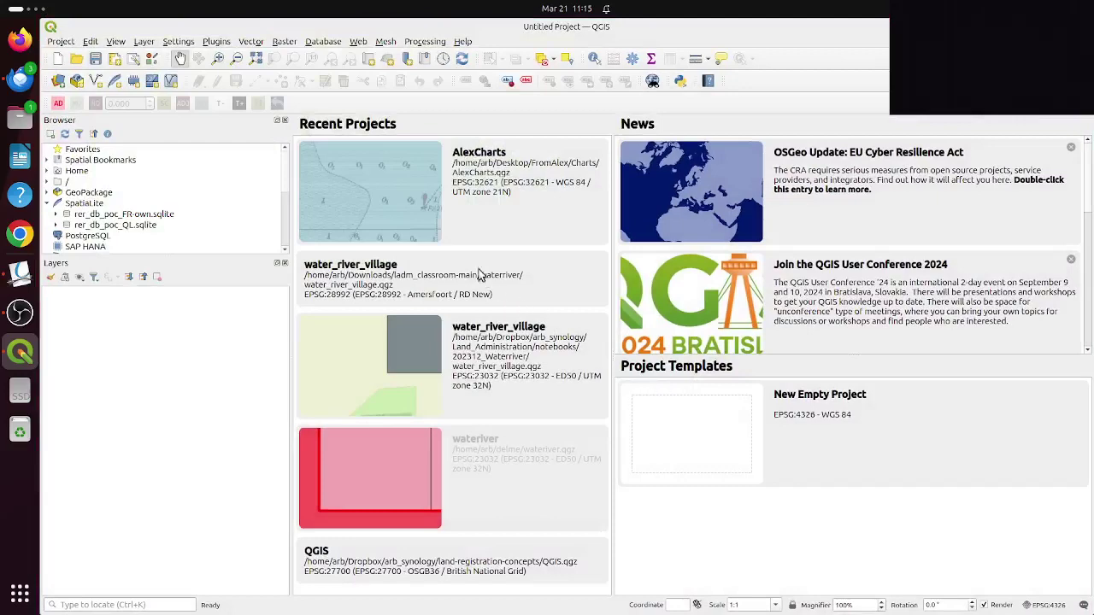
# - Open the Georeferencer from the Layer menu and choose to open a raster
pyautogui.click(144, 41)
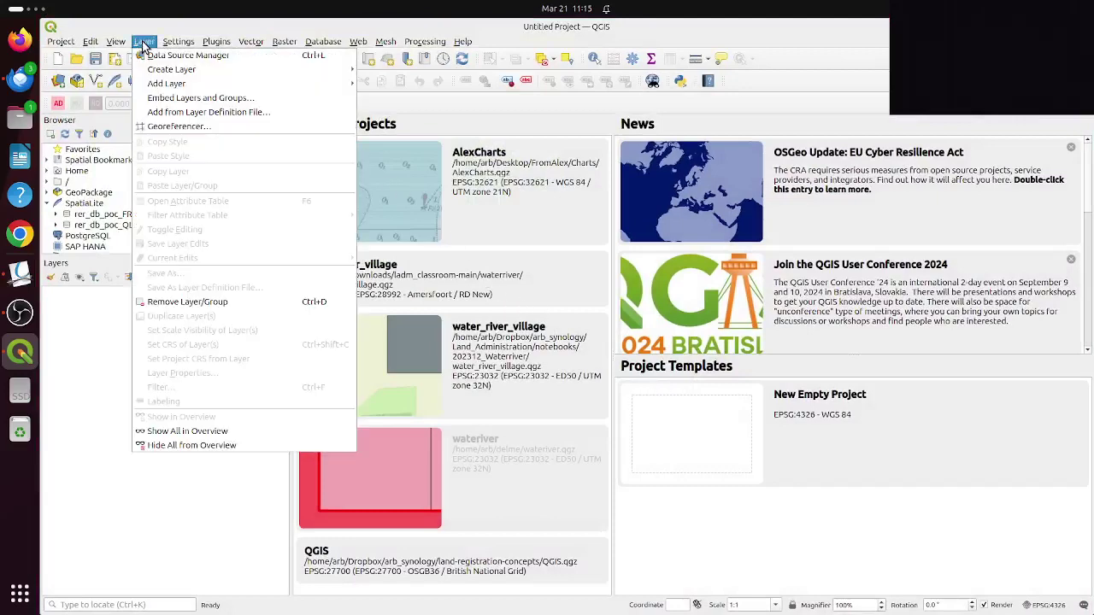
pyautogui.click(184, 125)
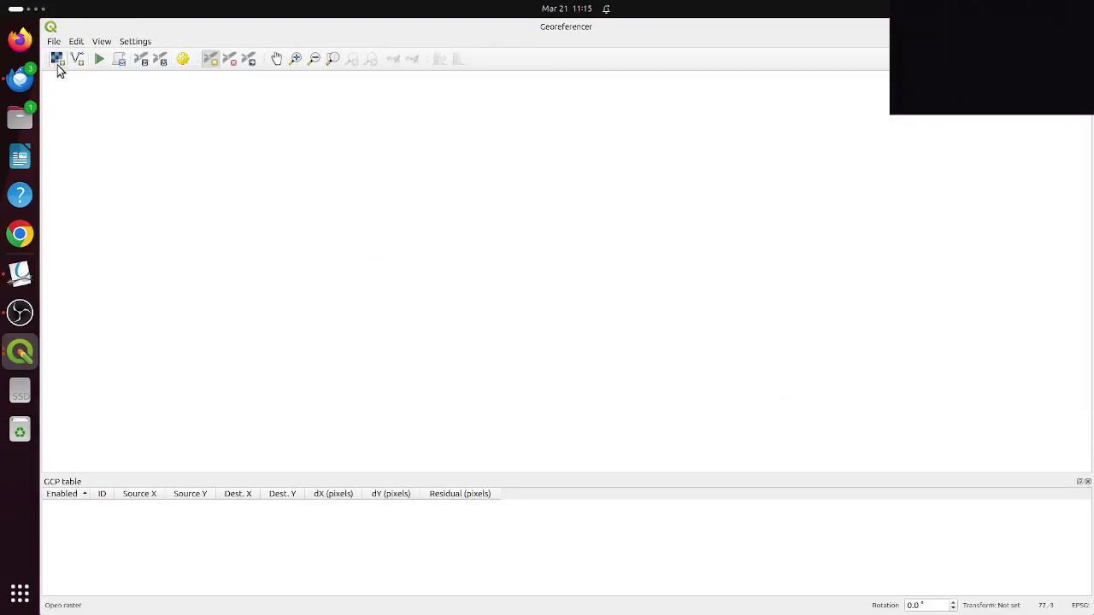
pyautogui.click(58, 60)
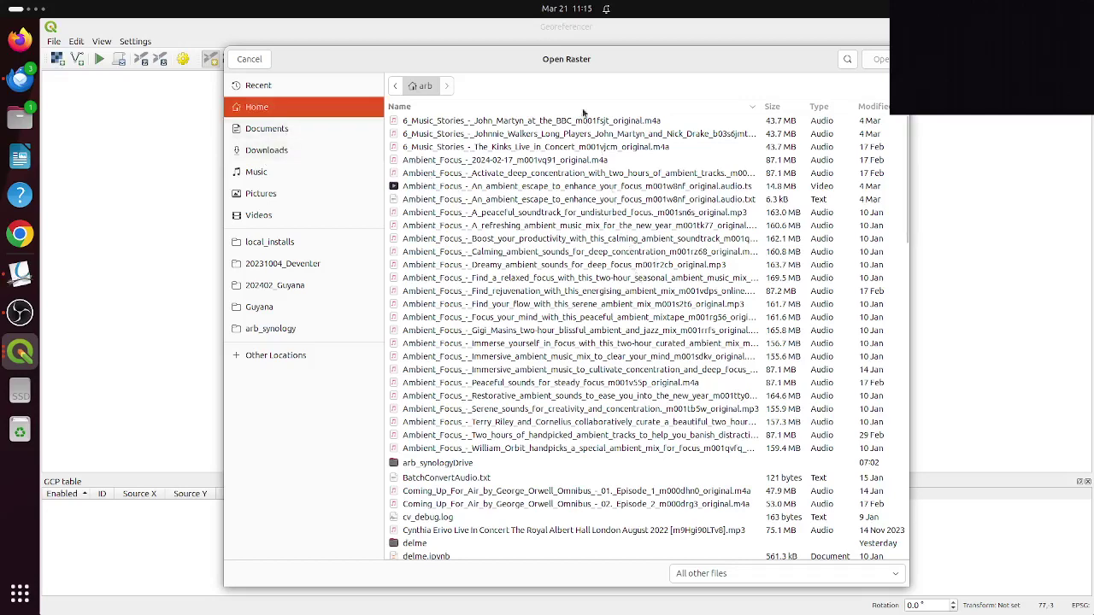
# - Browse to Desktop/FromAlex/Charts/AlexExample and load 1972_Chart_2783_25000.TIF
pyautogui.click(541, 106)
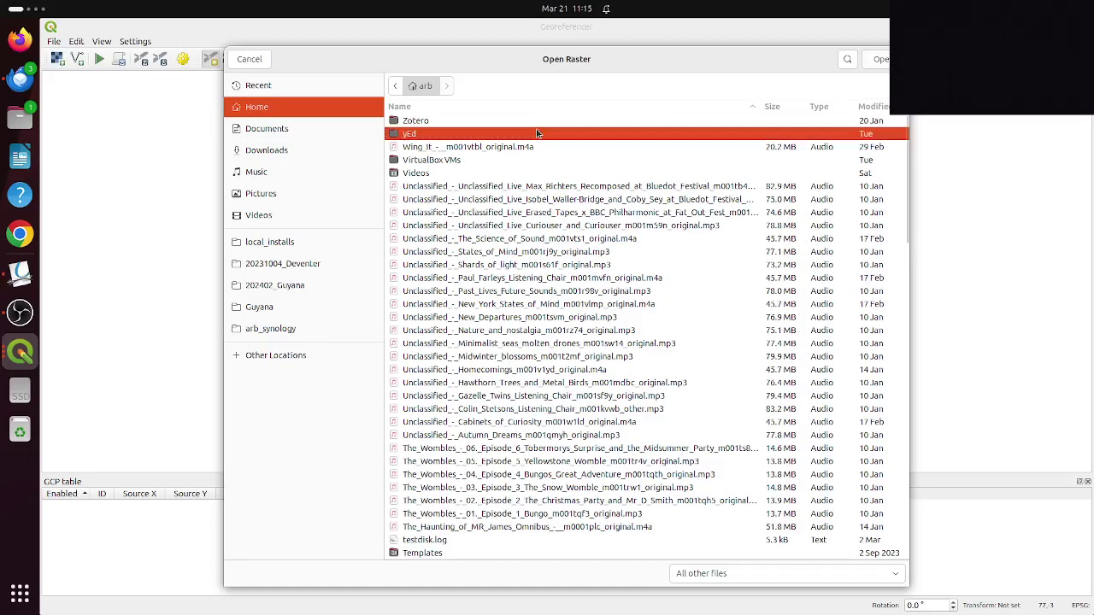
pyautogui.click(537, 127)
pyautogui.press('pagedown')
pyautogui.press('pagedown')
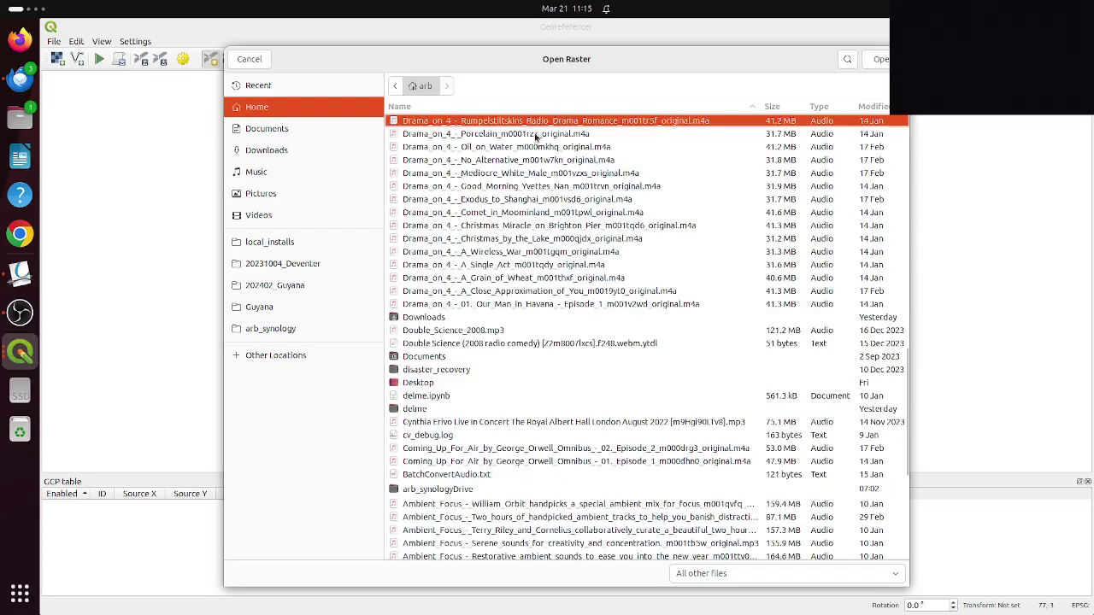
pyautogui.doubleClick(417, 384)
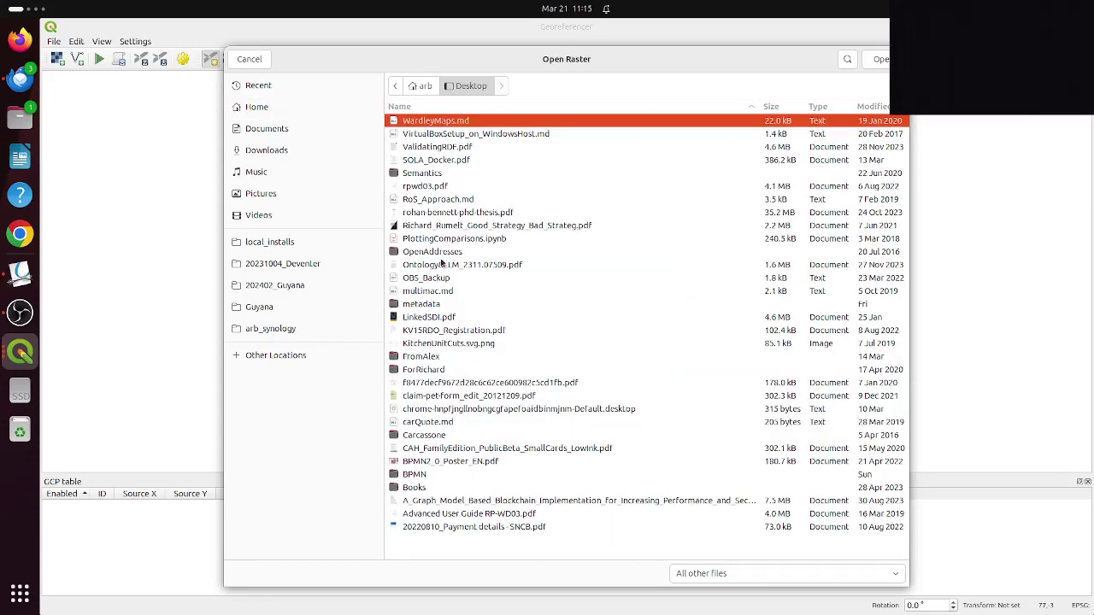
pyautogui.doubleClick(429, 357)
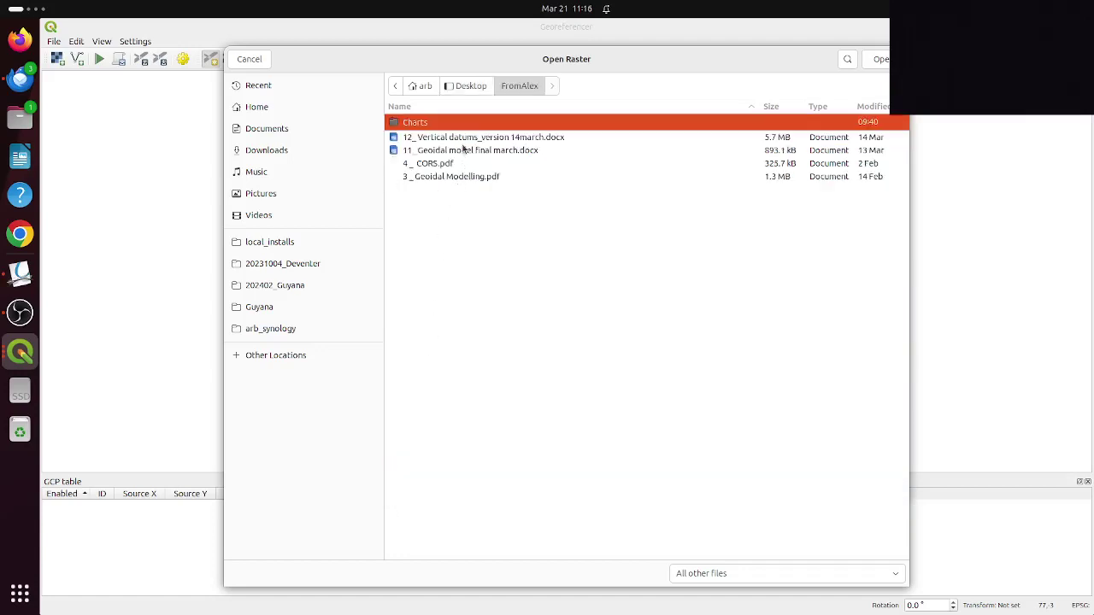
pyautogui.doubleClick(423, 123)
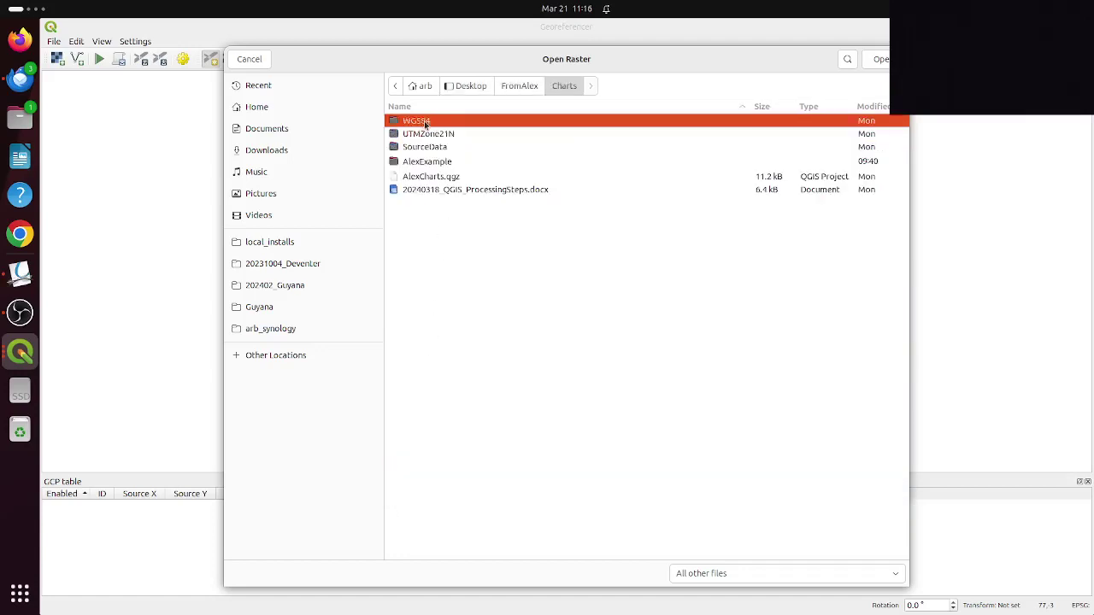
pyautogui.doubleClick(429, 162)
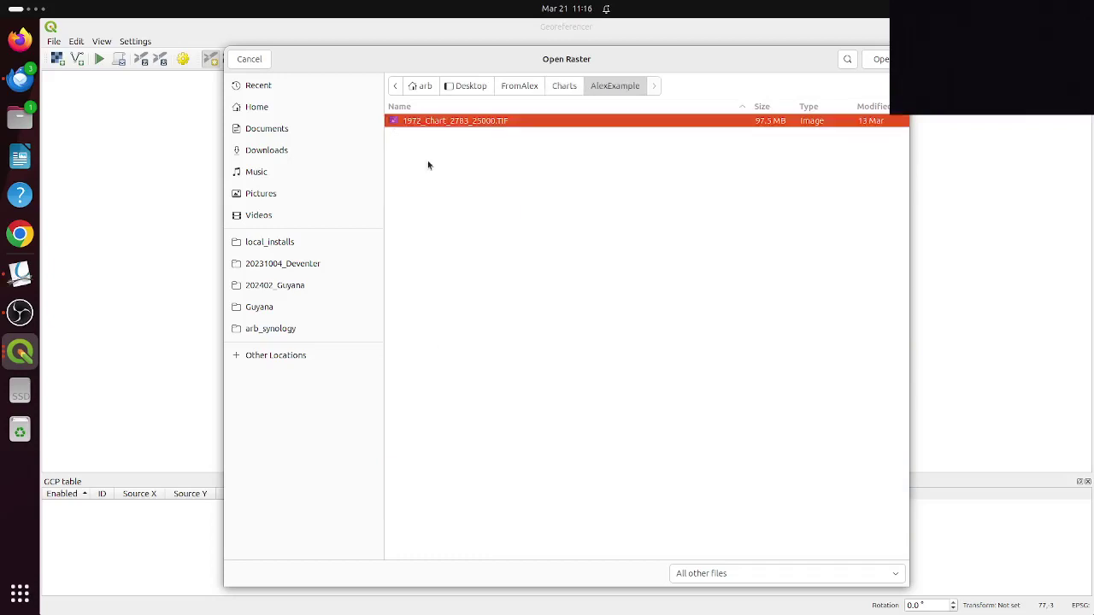
pyautogui.doubleClick(453, 121)
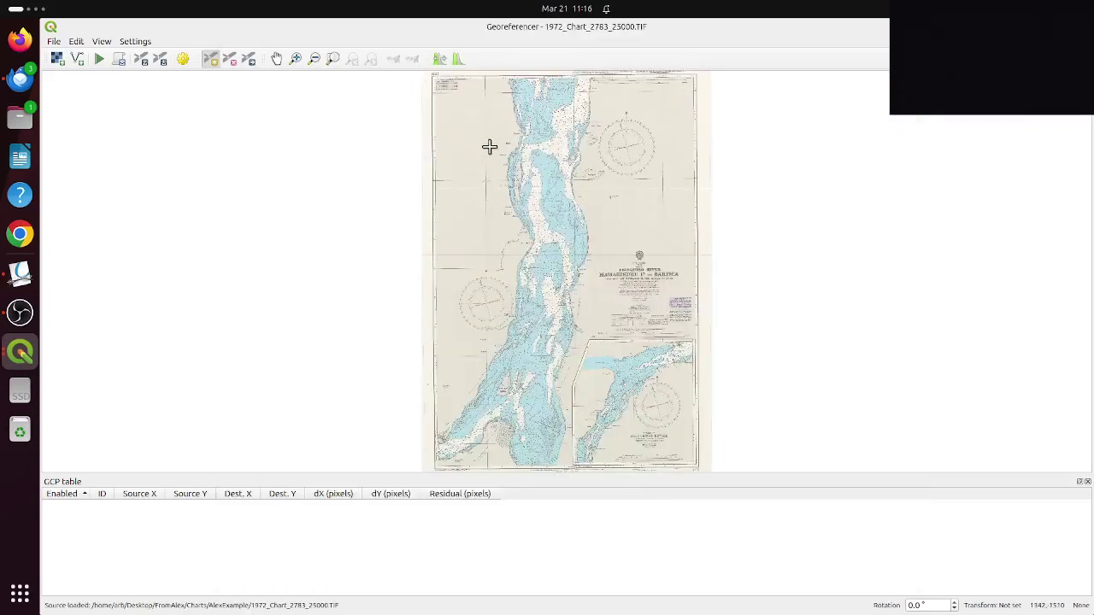
# - Zoom the chart and discard an accidentally placed control point
pyautogui.scroll(3, 489, 147)
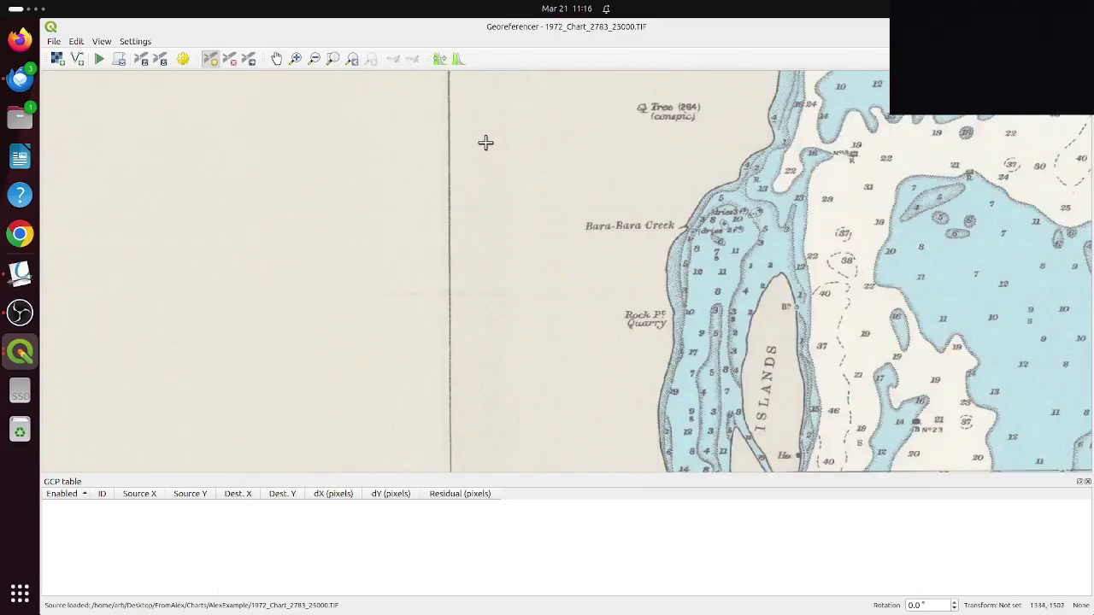
pyautogui.scroll(-4, 487, 143)
pyautogui.click(485, 140)
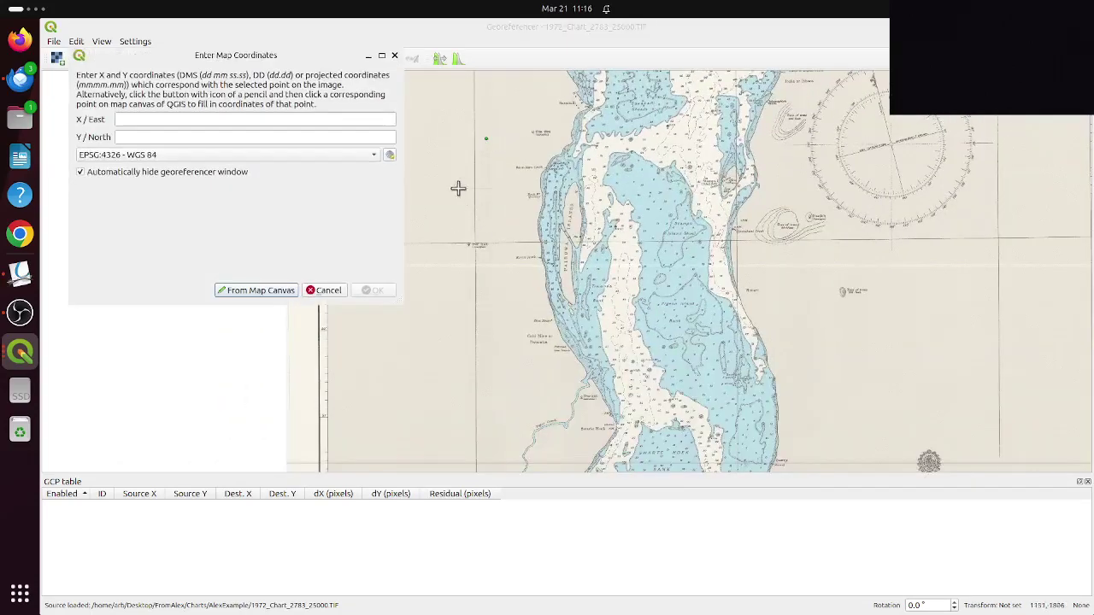
pyautogui.click(317, 290)
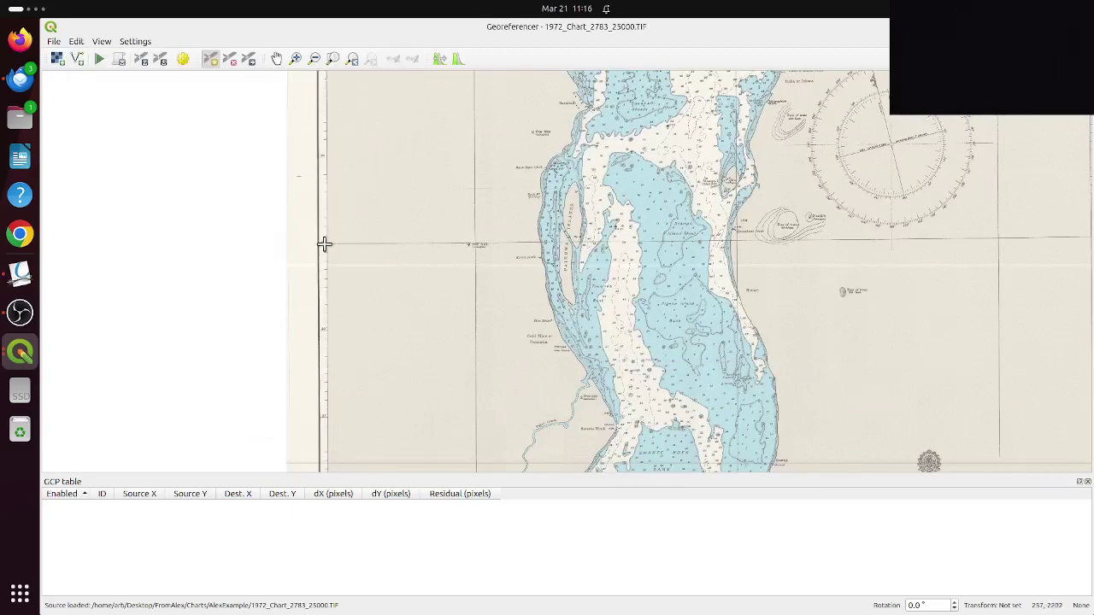
# - Pan down the chart's left margin and units table, then back to the top-left corner
pyautogui.click(278, 59)
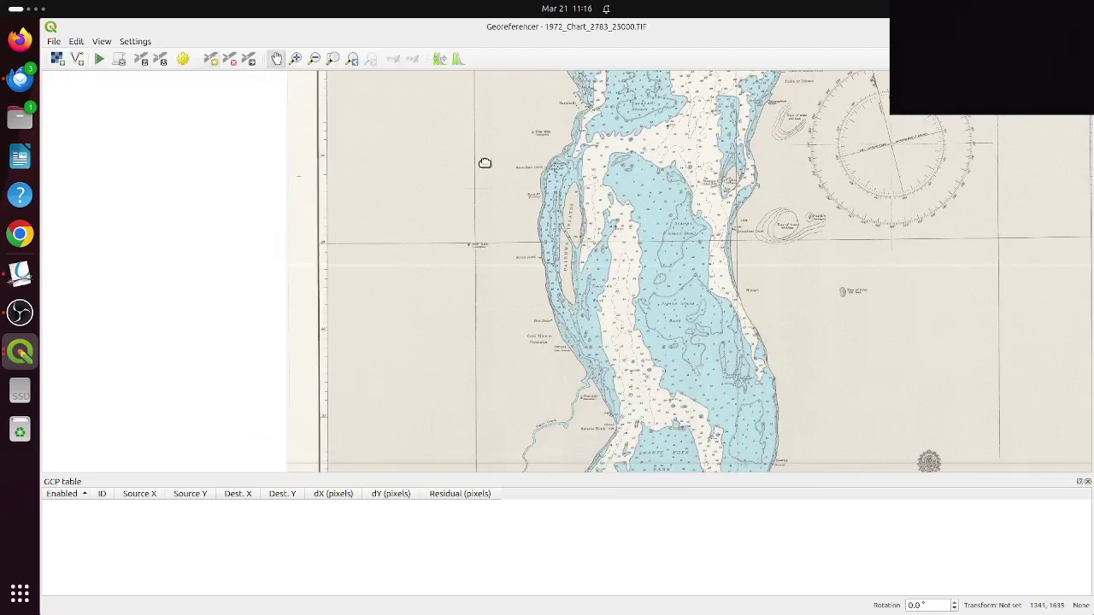
pyautogui.moveTo(486, 156); pyautogui.dragTo(502, 394)
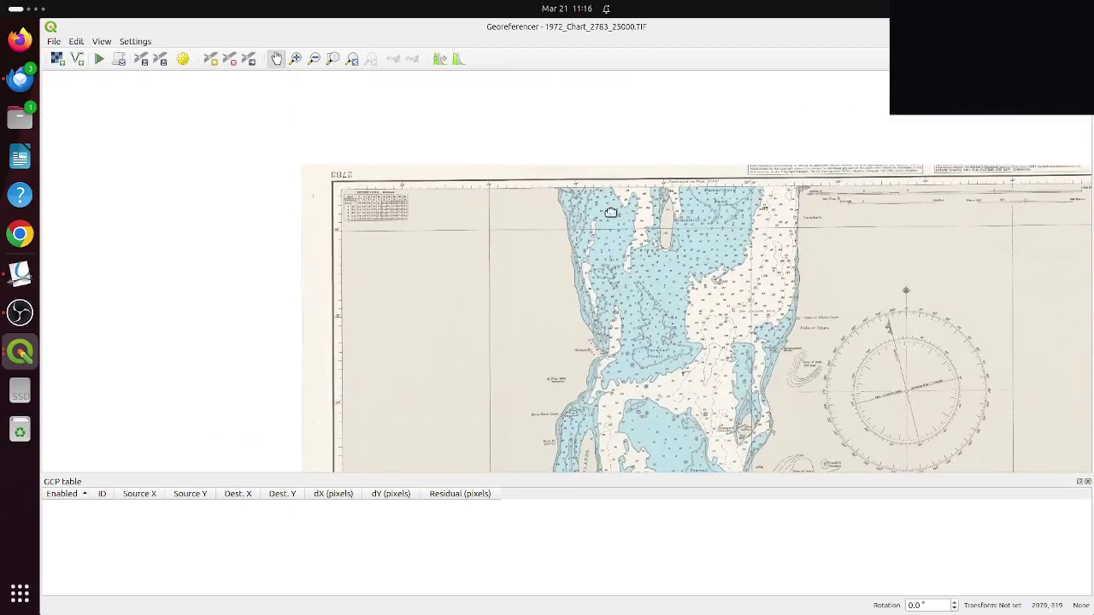
pyautogui.scroll(4, 745, 204)
pyautogui.scroll(-6, 744, 204)
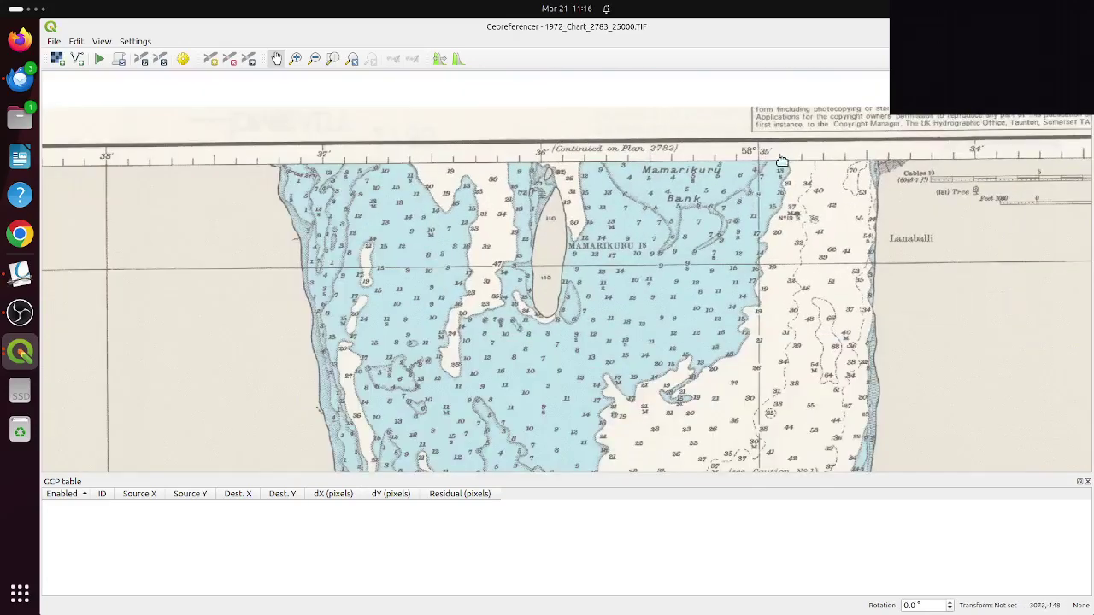
pyautogui.moveTo(625, 200); pyautogui.dragTo(926, 218)
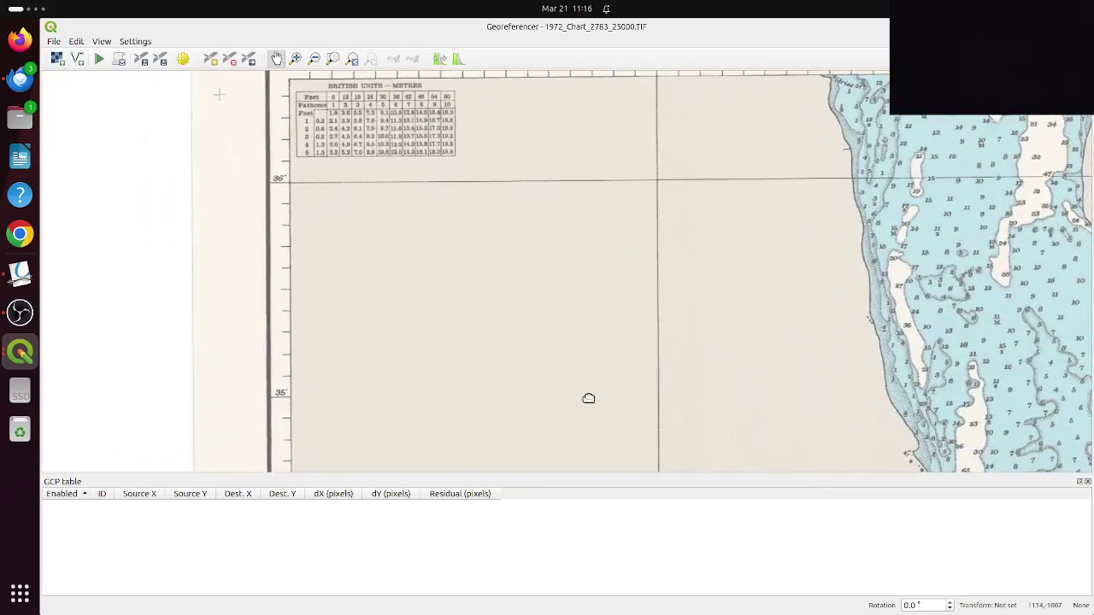
pyautogui.moveTo(588, 396); pyautogui.dragTo(642, 57)
pyautogui.moveTo(582, 290); pyautogui.dragTo(569, 109)
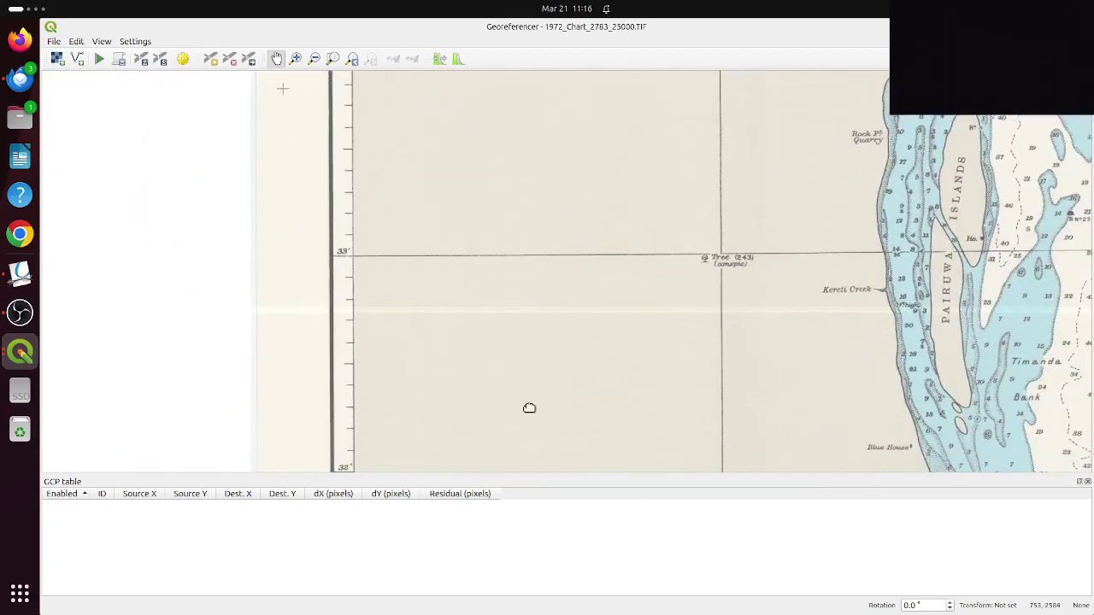
pyautogui.moveTo(533, 449); pyautogui.dragTo(555, 196)
pyautogui.moveTo(553, 348); pyautogui.dragTo(121, 610)
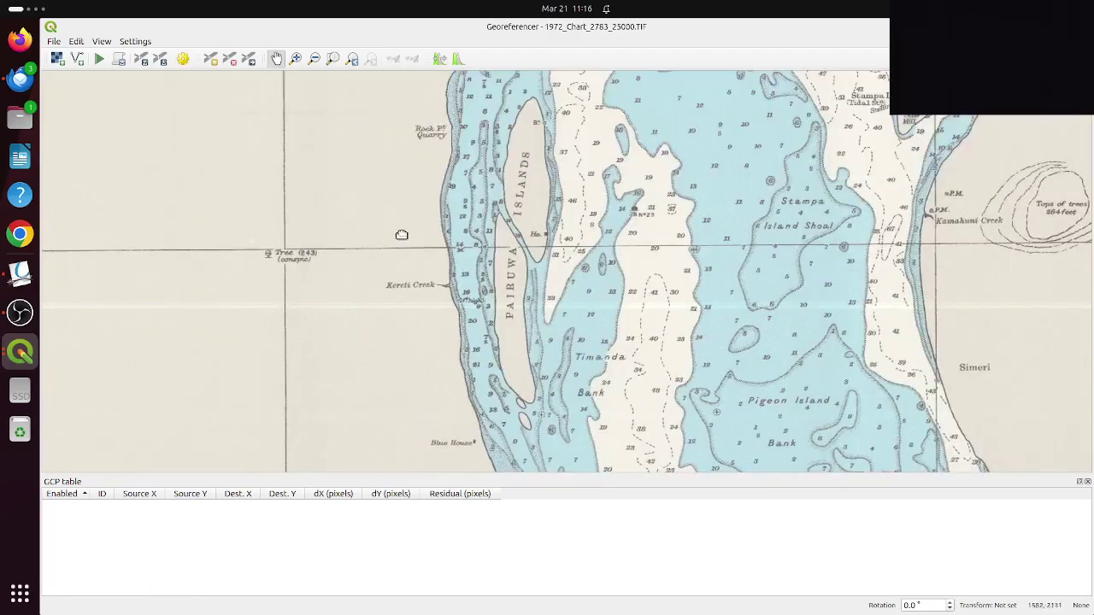
pyautogui.moveTo(405, 213); pyautogui.dragTo(581, 447)
pyautogui.moveTo(549, 291); pyautogui.dragTo(502, 421)
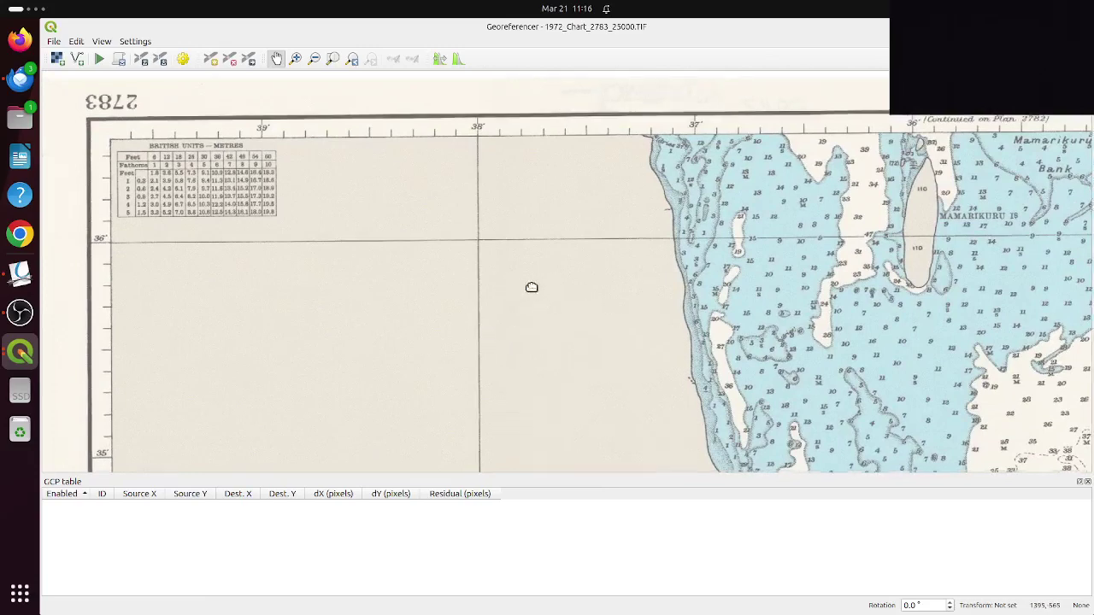
pyautogui.moveTo(530, 288); pyautogui.dragTo(448, 294)
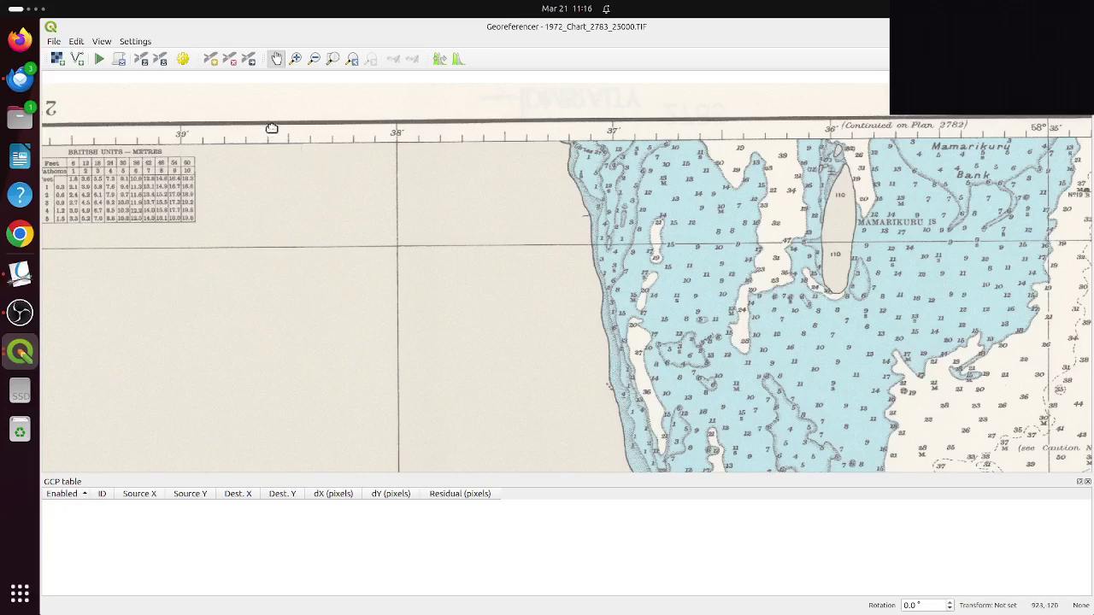
# - Place the first control point on the top-left grid-line intersection and begin its longitude
pyautogui.click(210, 59)
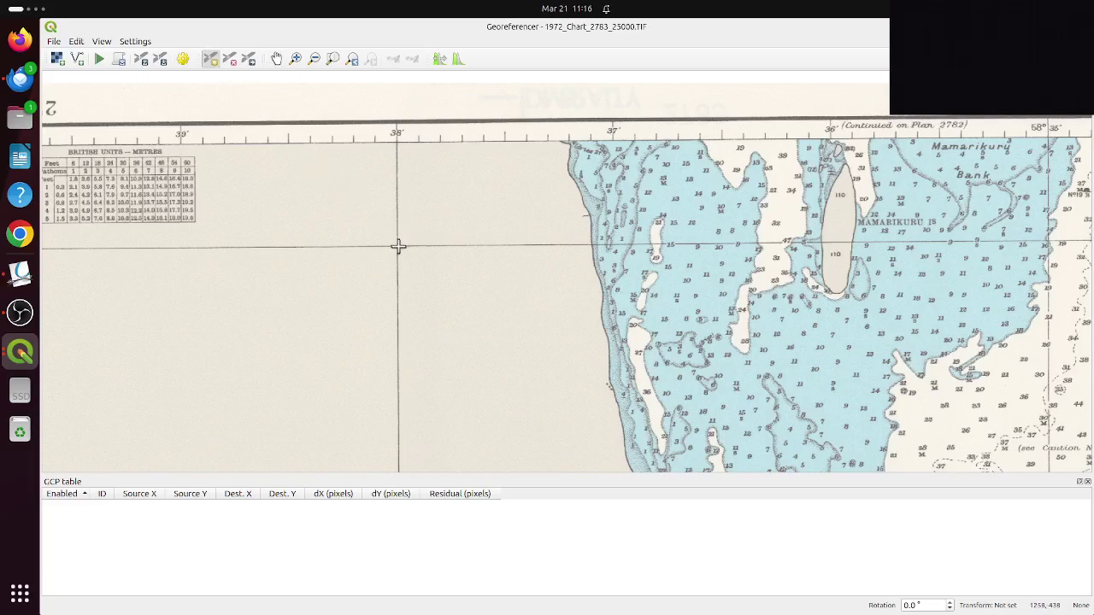
pyautogui.scroll(8, 397, 246)
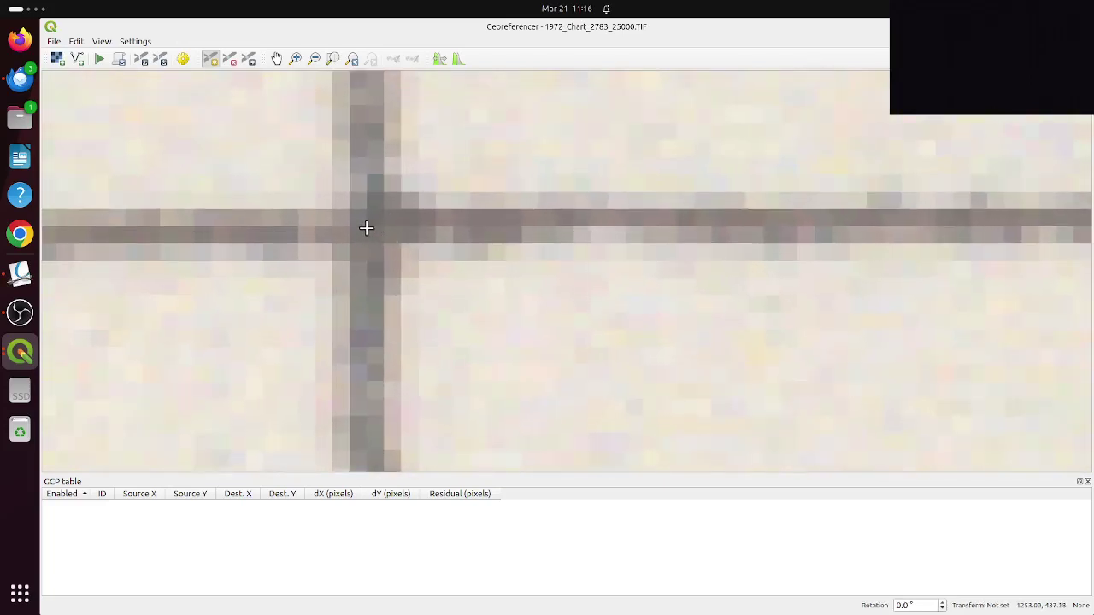
pyautogui.click(367, 227)
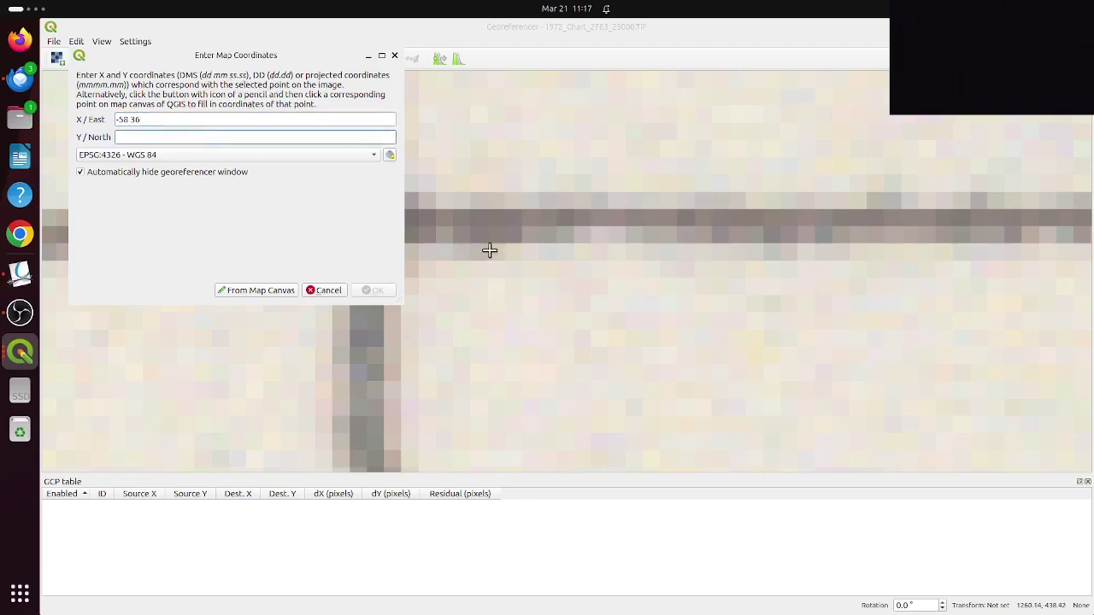
pyautogui.scroll(-5, 488, 249)
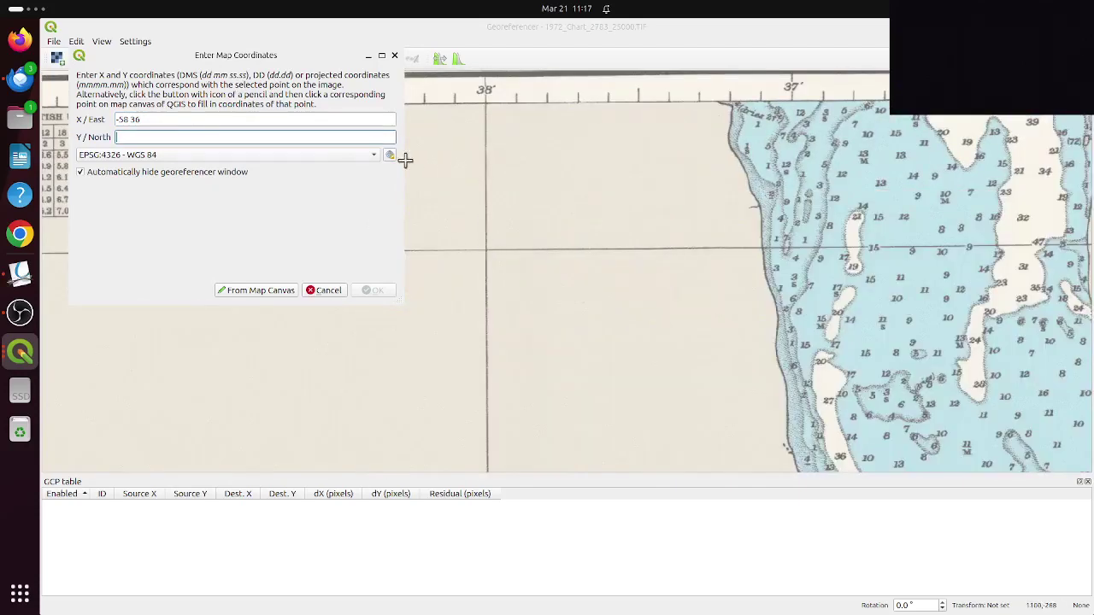
pyautogui.click(170, 120)
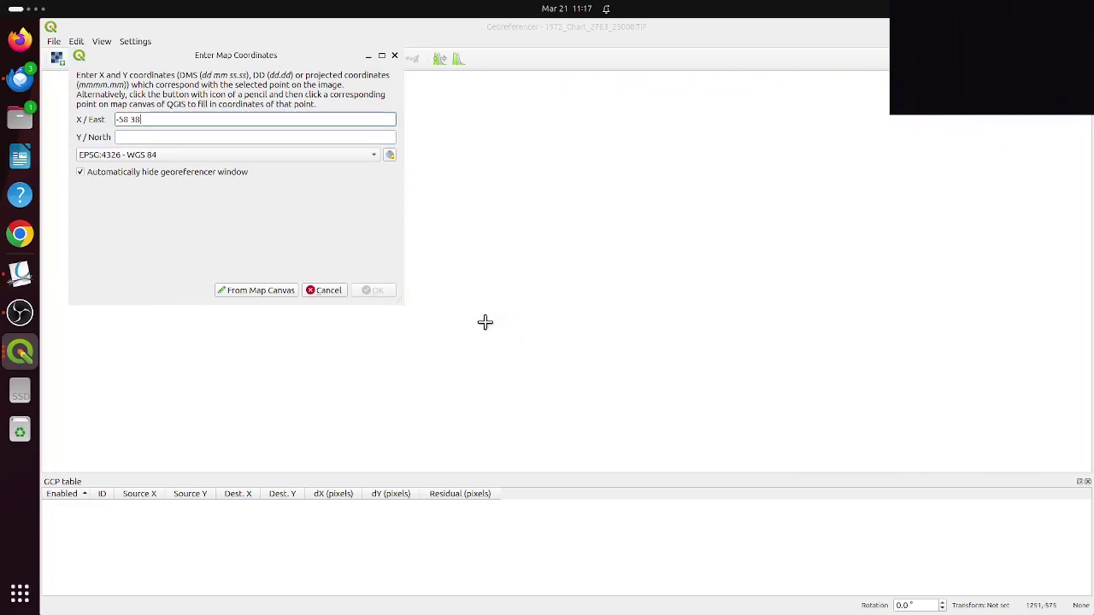
pyautogui.scroll(-5, 485, 322)
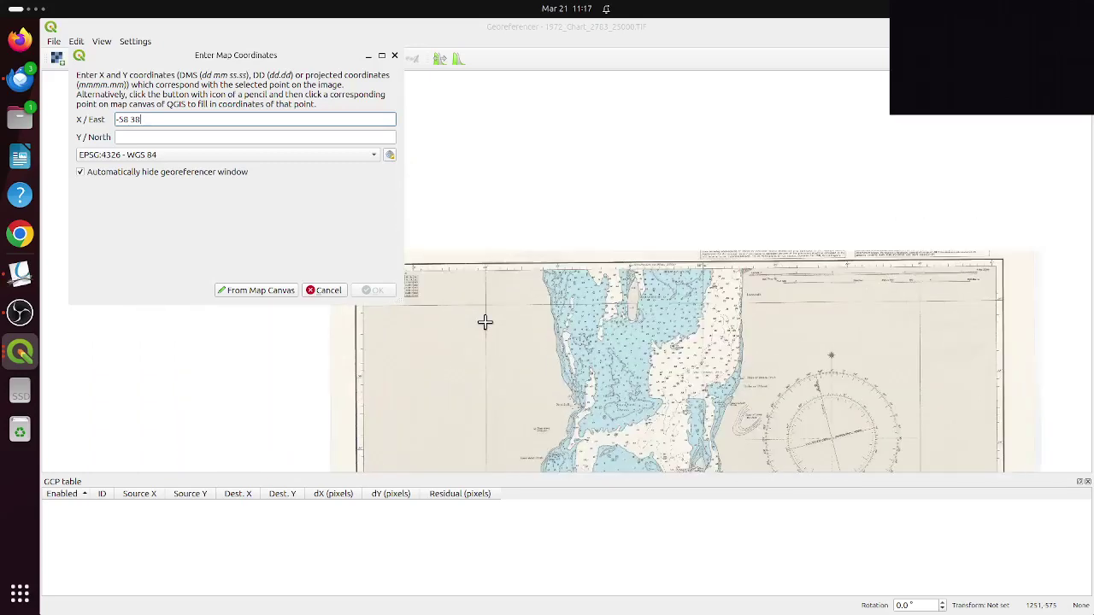
pyautogui.scroll(-1, 485, 322)
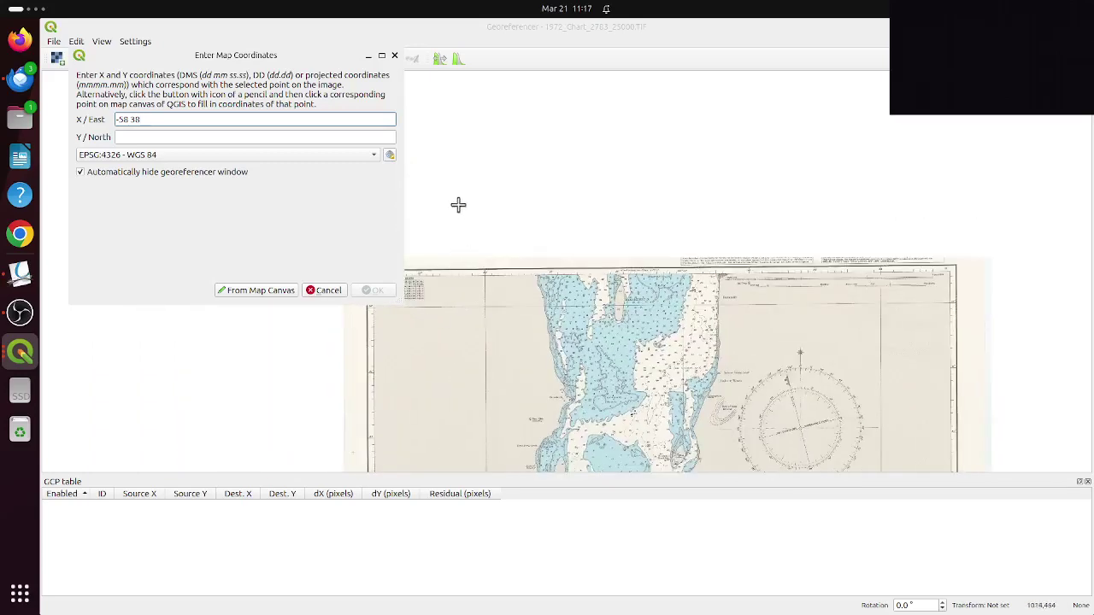
# - Move the coordinates dialog aside and pan the chart to see its left border
pyautogui.moveTo(269, 54); pyautogui.dragTo(213, 140)
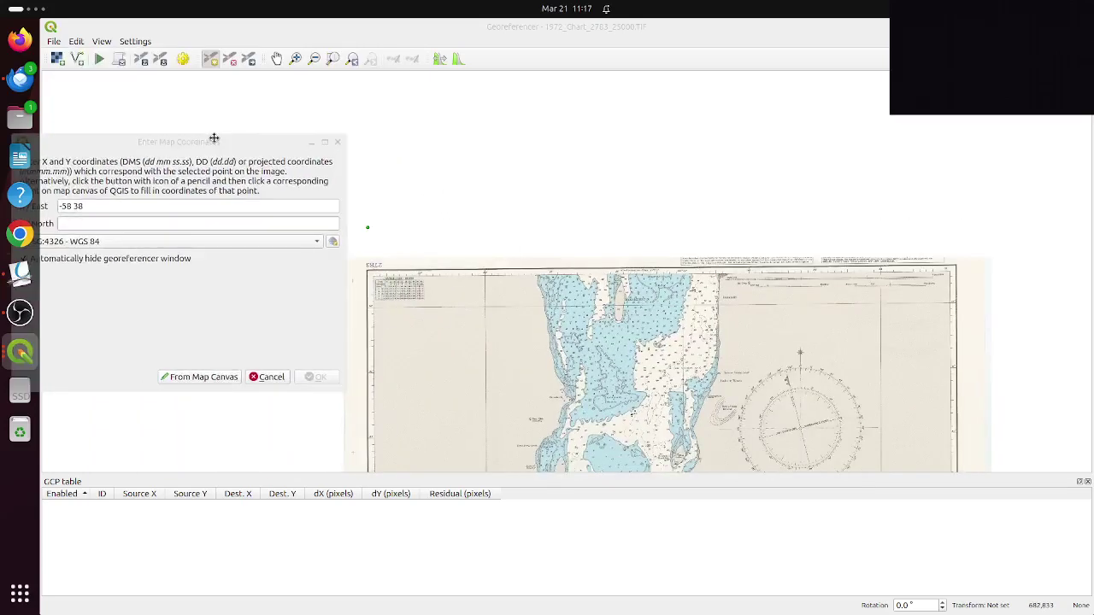
pyautogui.click(272, 62)
pyautogui.moveTo(411, 298); pyautogui.dragTo(547, 232)
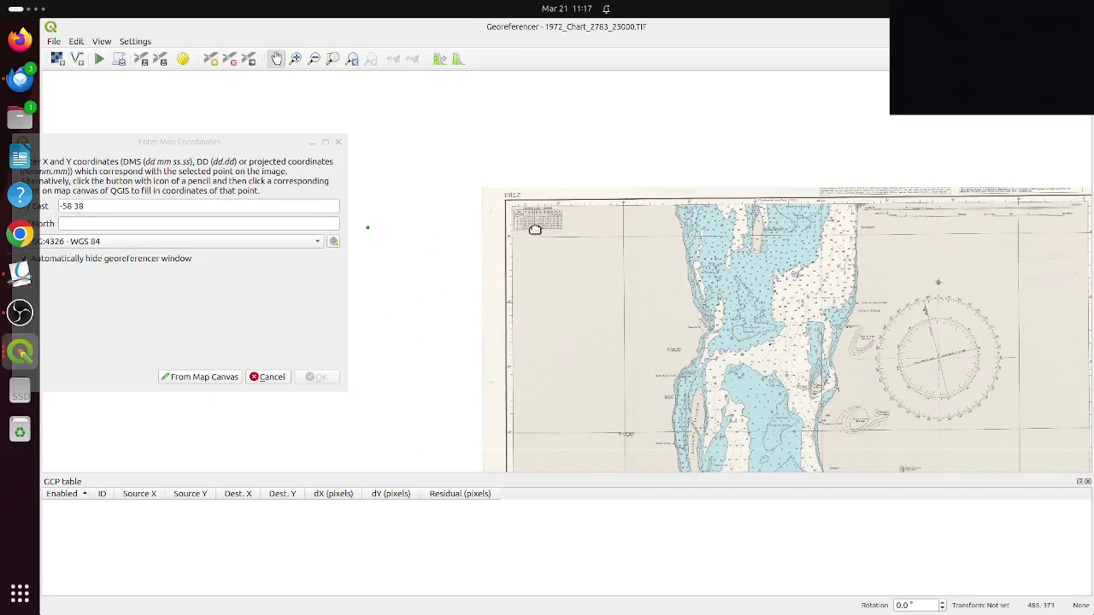
pyautogui.scroll(8, 504, 237)
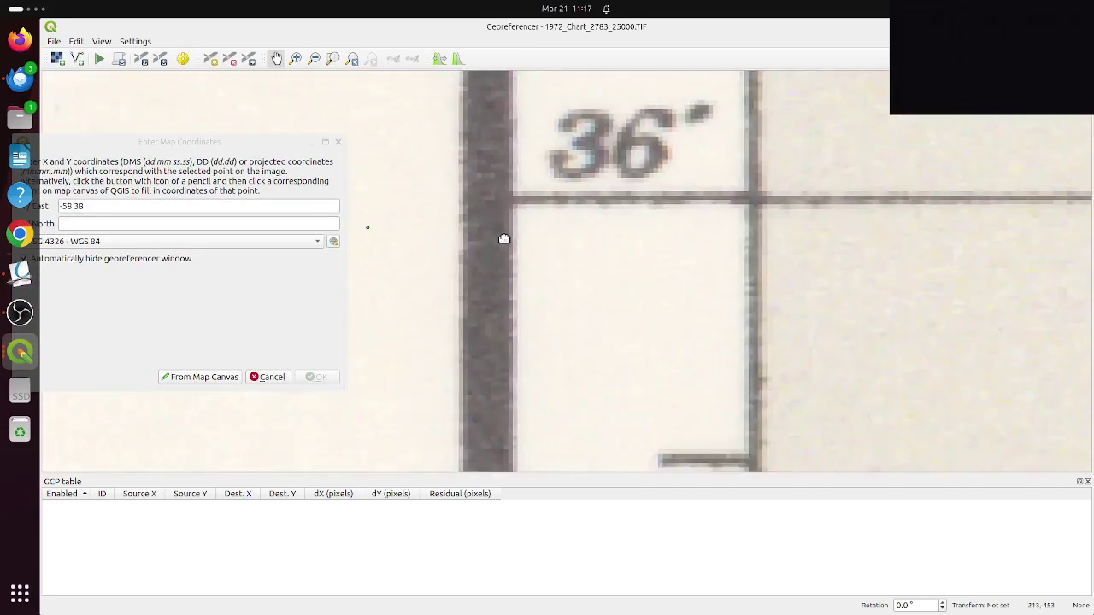
pyautogui.scroll(-4, 505, 238)
pyautogui.moveTo(240, 144); pyautogui.dragTo(475, 132)
# - Enter X -58 38 and Y 6 36 in EPSG:4326 - WGS 84 and confirm the point
pyautogui.click(302, 207)
pyautogui.write('6 36')
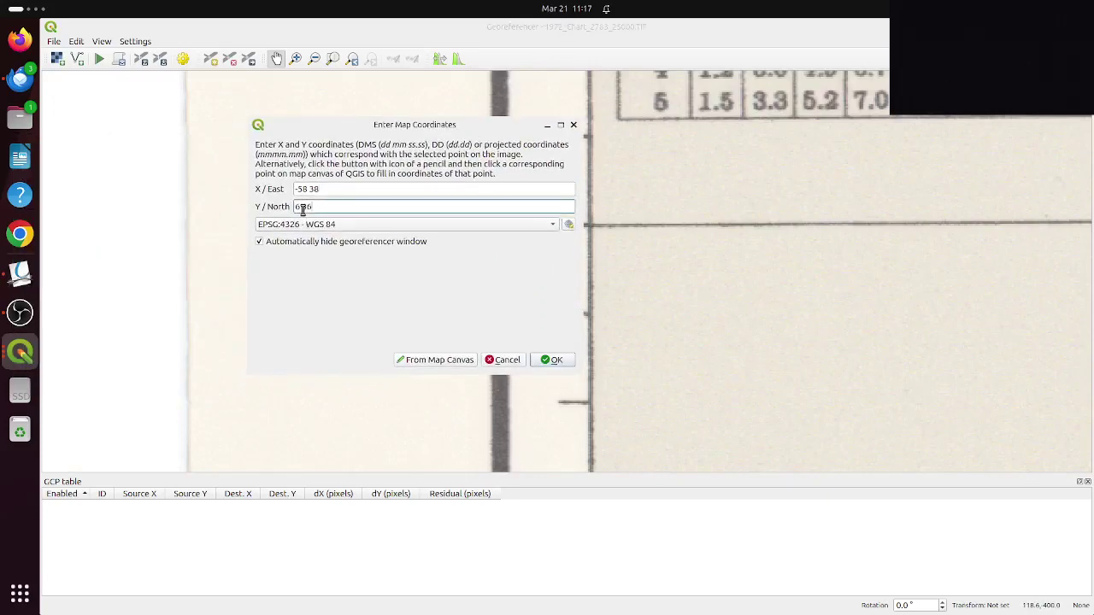
pyautogui.click(318, 190)
pyautogui.tripleClick(318, 190)
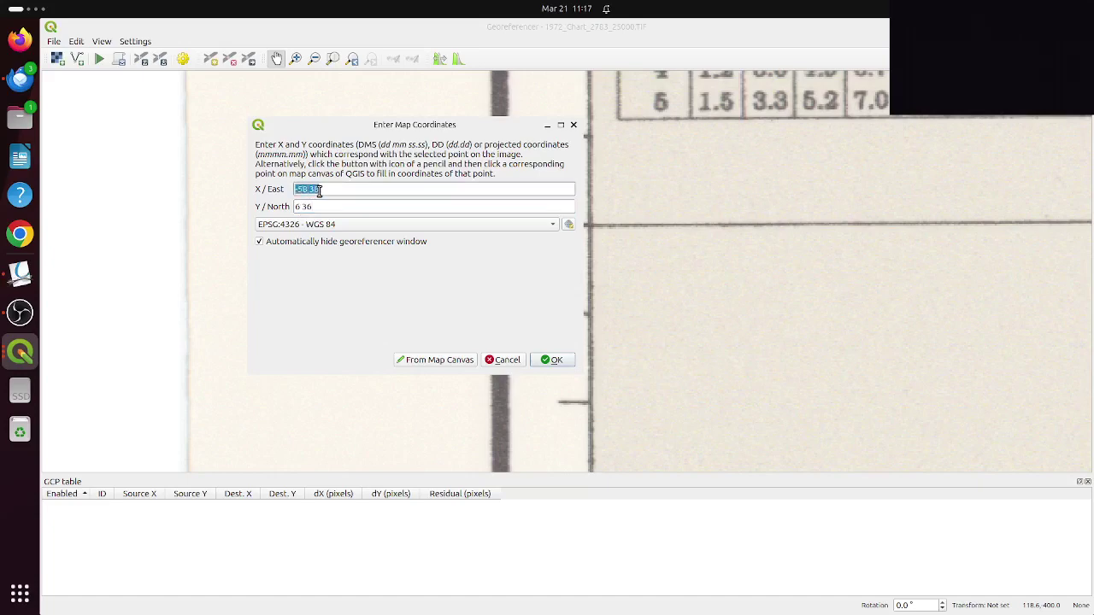
pyautogui.click(569, 224)
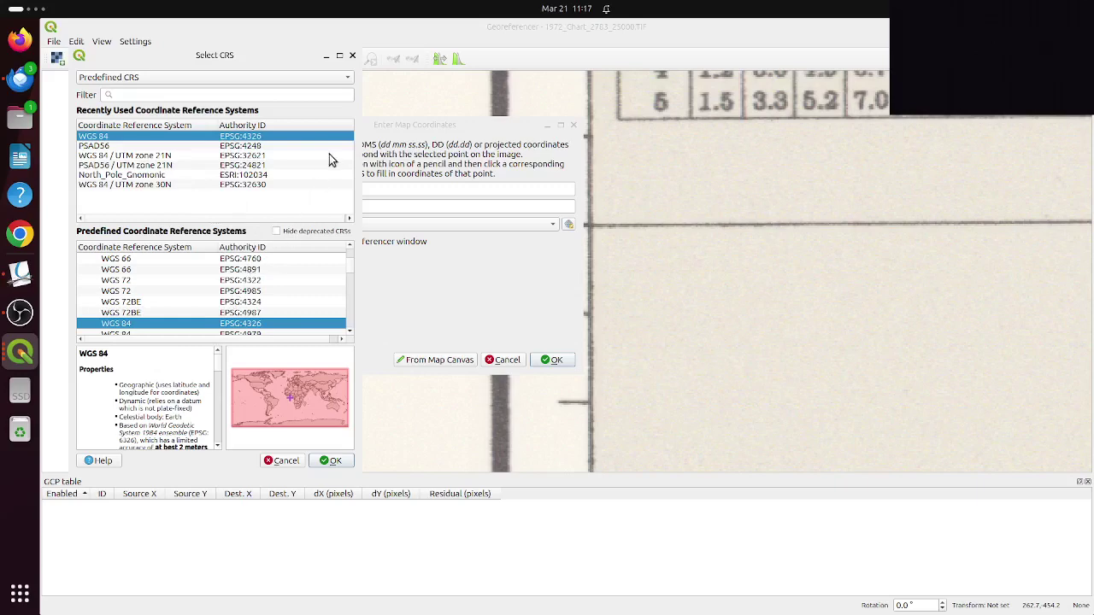
pyautogui.click(353, 56)
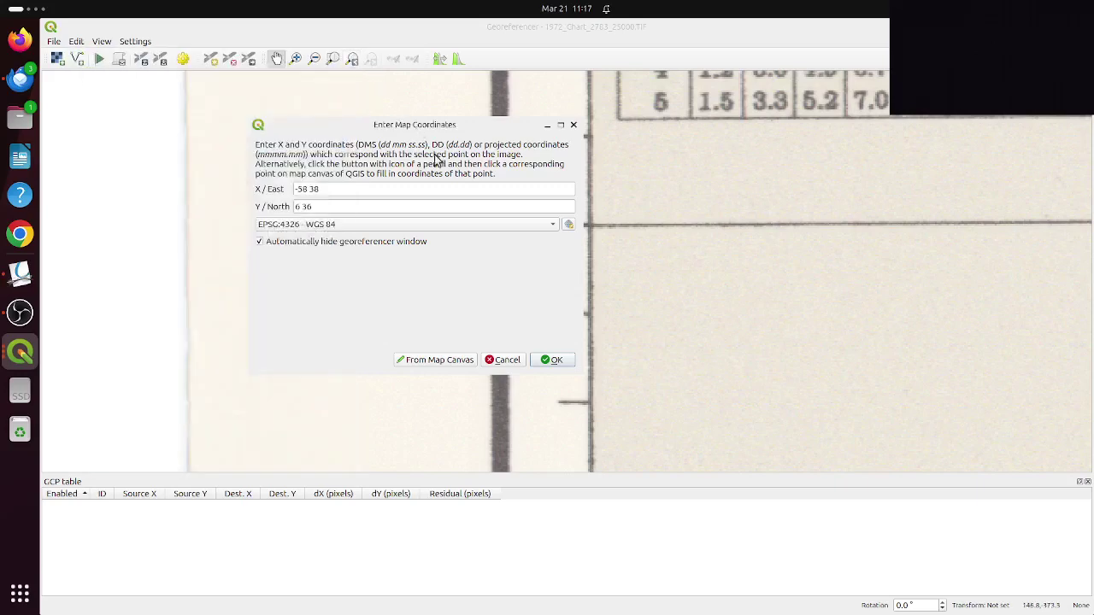
pyautogui.click(380, 190)
pyautogui.tripleClick(380, 190)
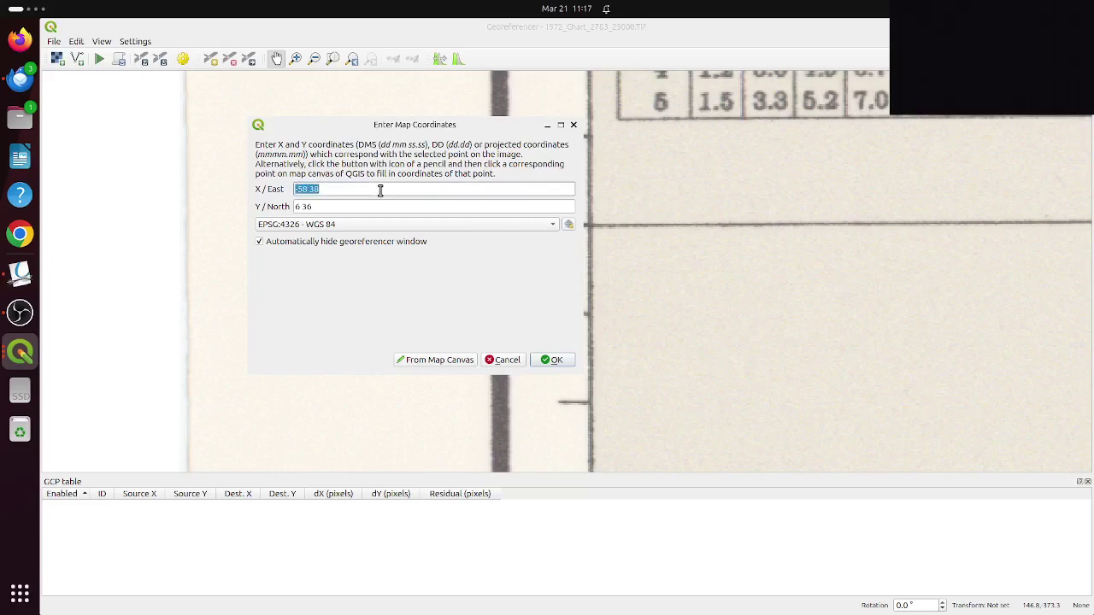
pyautogui.click(551, 359)
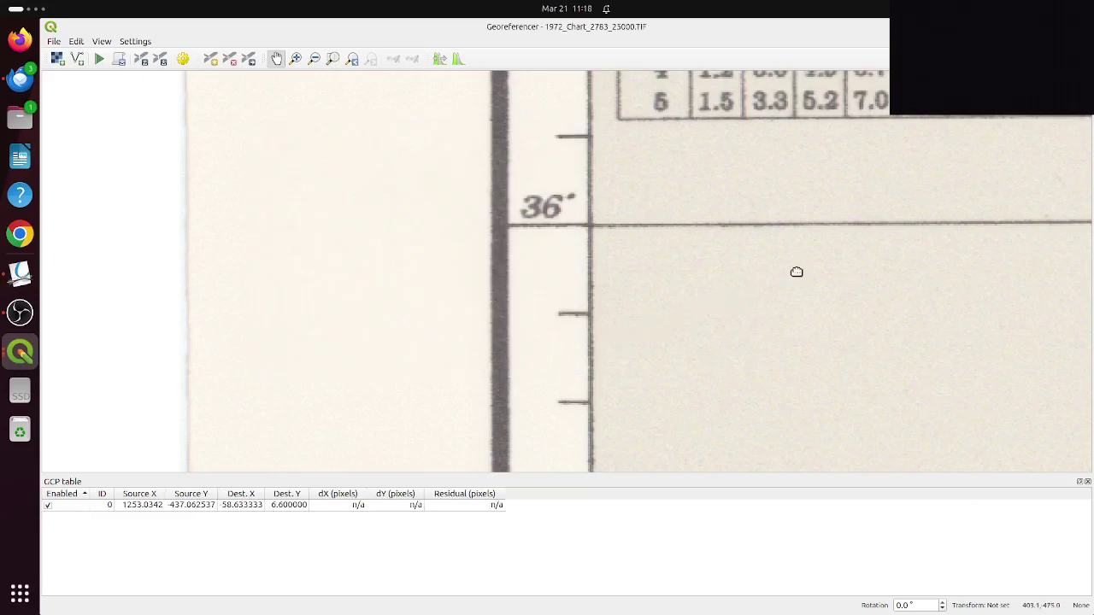
# - Pan south along the western grid to the crossing beside the Tree (243) mark
pyautogui.scroll(-2, 795, 271)
pyautogui.click(87, 494)
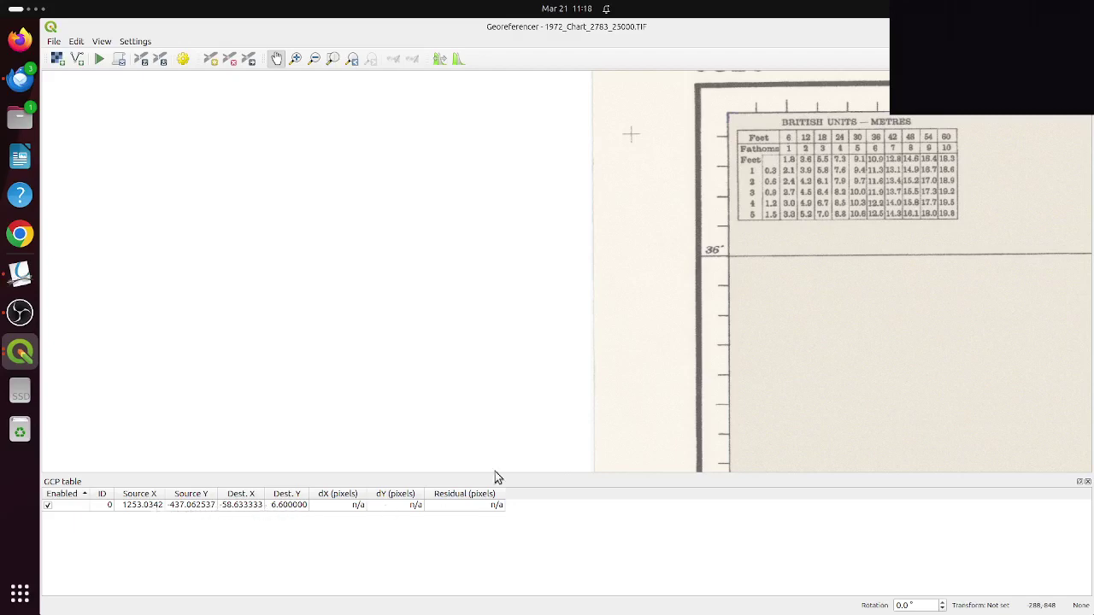
pyautogui.moveTo(977, 296); pyautogui.dragTo(444, 209)
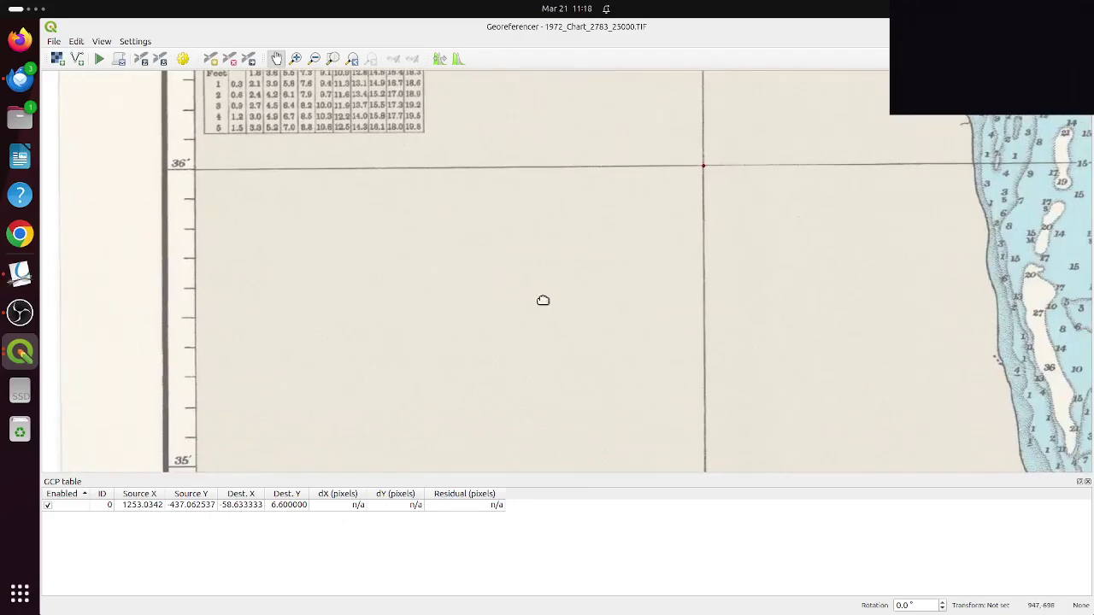
pyautogui.scroll(-1, 546, 302)
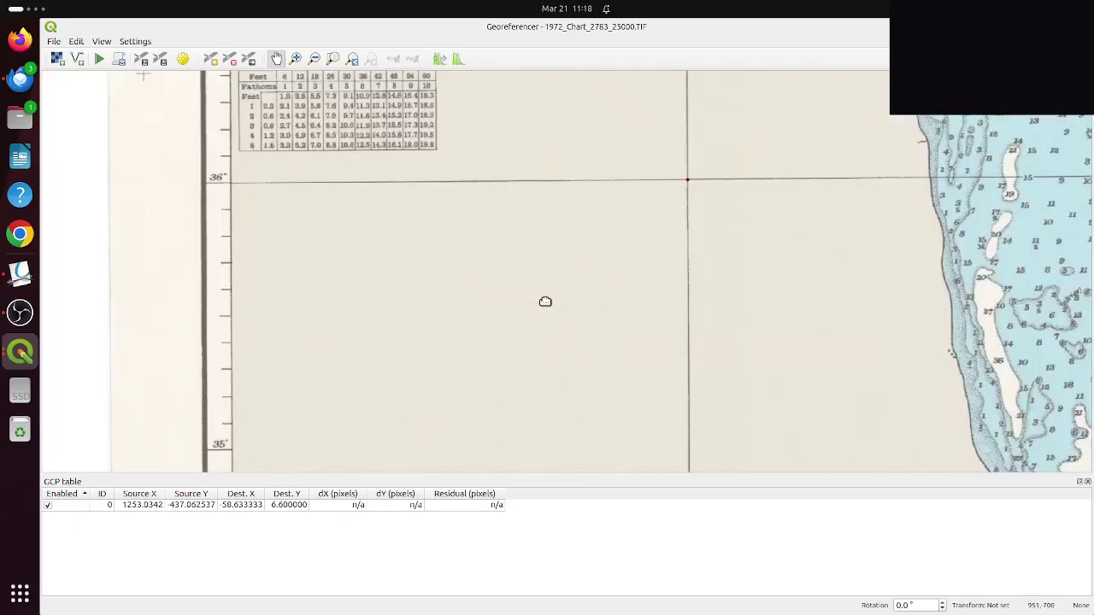
pyautogui.moveTo(545, 301); pyautogui.dragTo(501, 78)
pyautogui.moveTo(567, 381); pyautogui.dragTo(501, 53)
pyautogui.moveTo(557, 325); pyautogui.dragTo(523, 160)
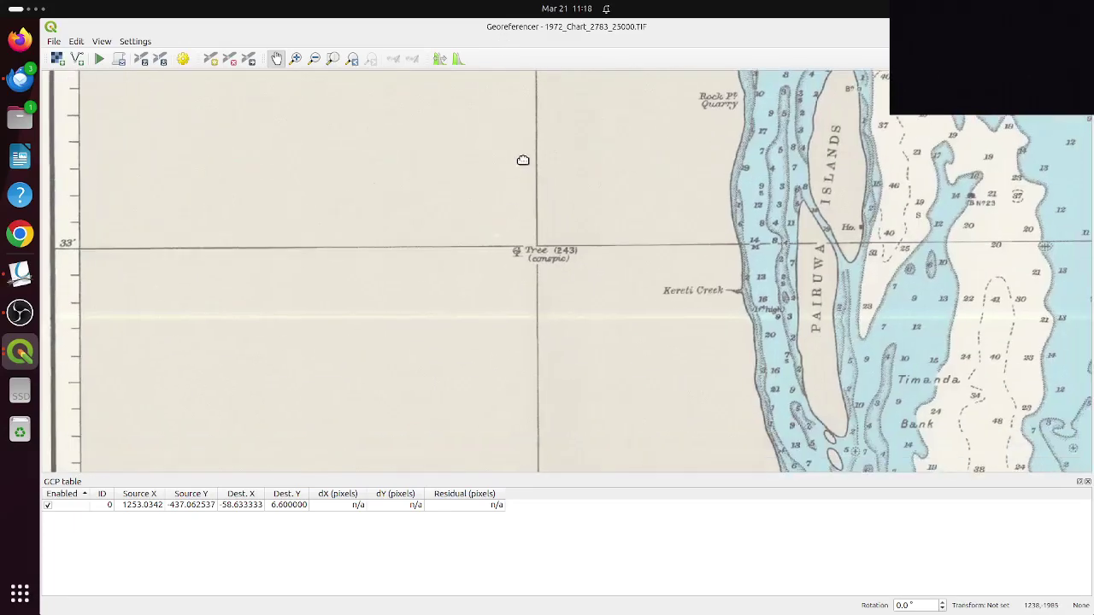
pyautogui.scroll(4, 542, 255)
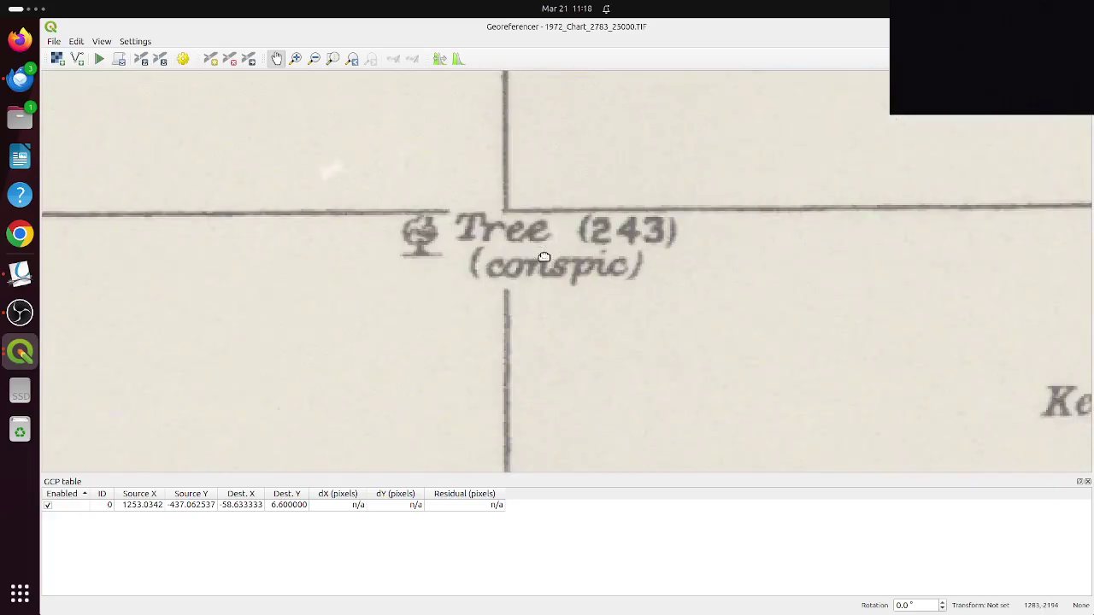
pyautogui.scroll(-2, 542, 255)
pyautogui.scroll(1, 542, 255)
pyautogui.moveTo(488, 203); pyautogui.dragTo(501, 274)
pyautogui.scroll(5, 497, 271)
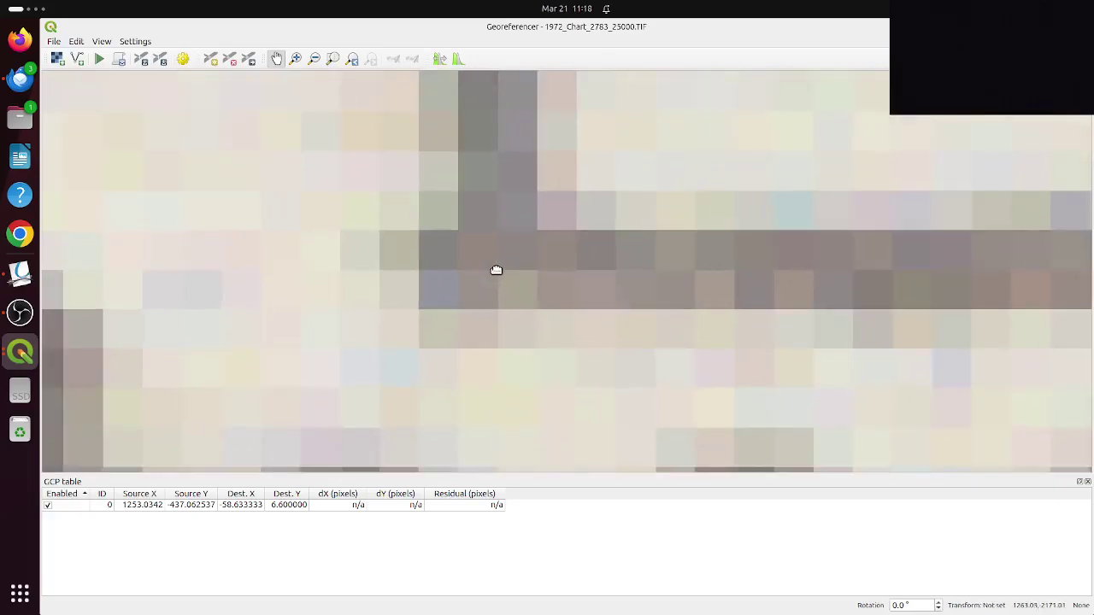
# - Place the second control point on that grid corner at -58 38, 6 33
pyautogui.click(209, 61)
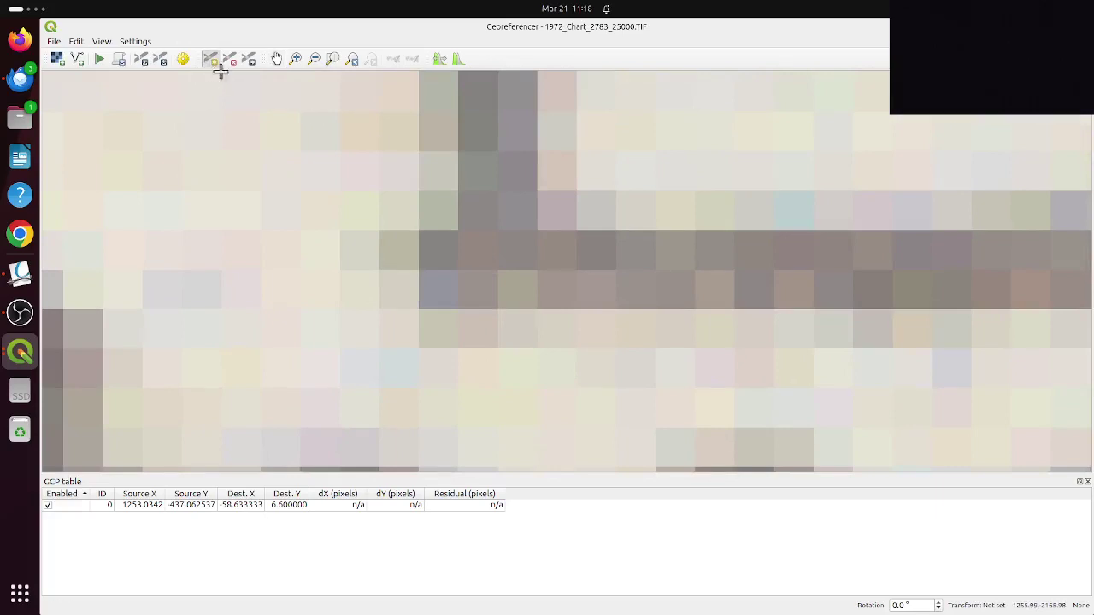
pyautogui.click(498, 270)
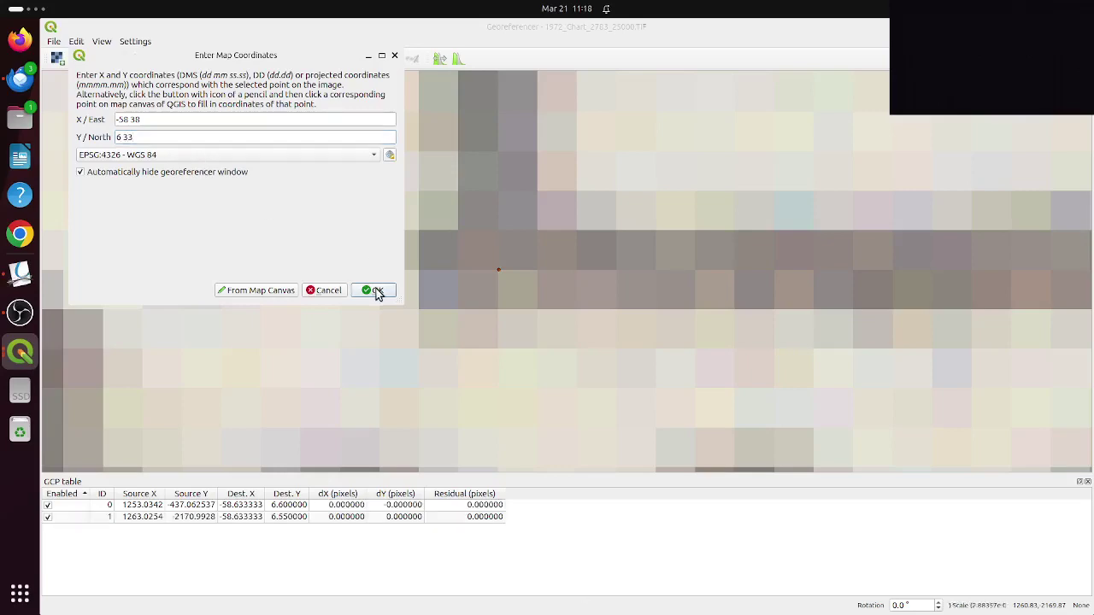
pyautogui.scroll(-10, 474, 288)
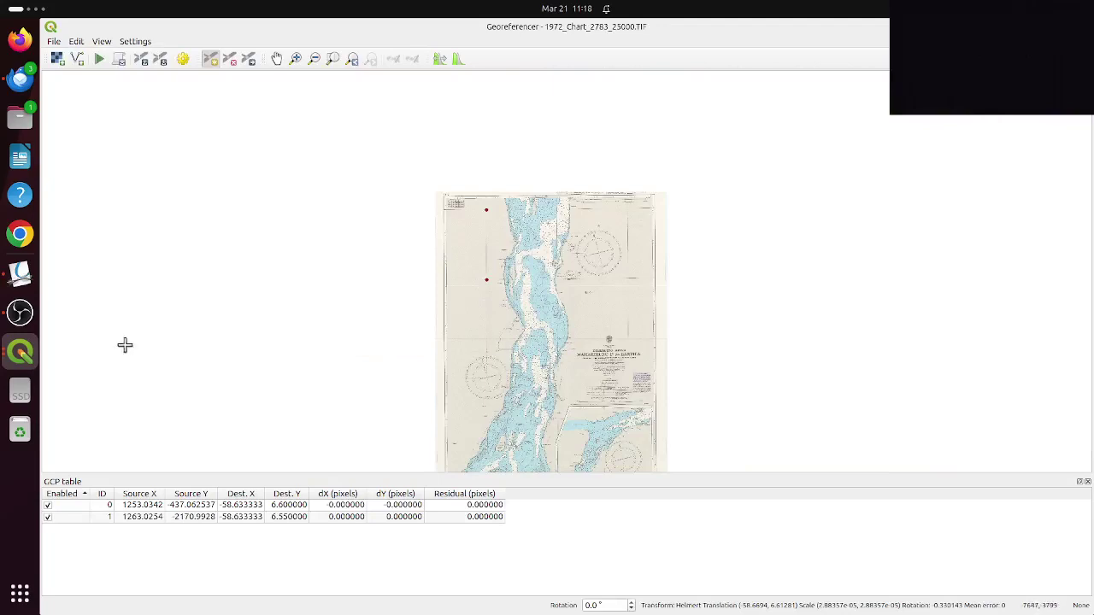
# - Discard a control point placed at the wrong spot
pyautogui.scroll(8, 495, 351)
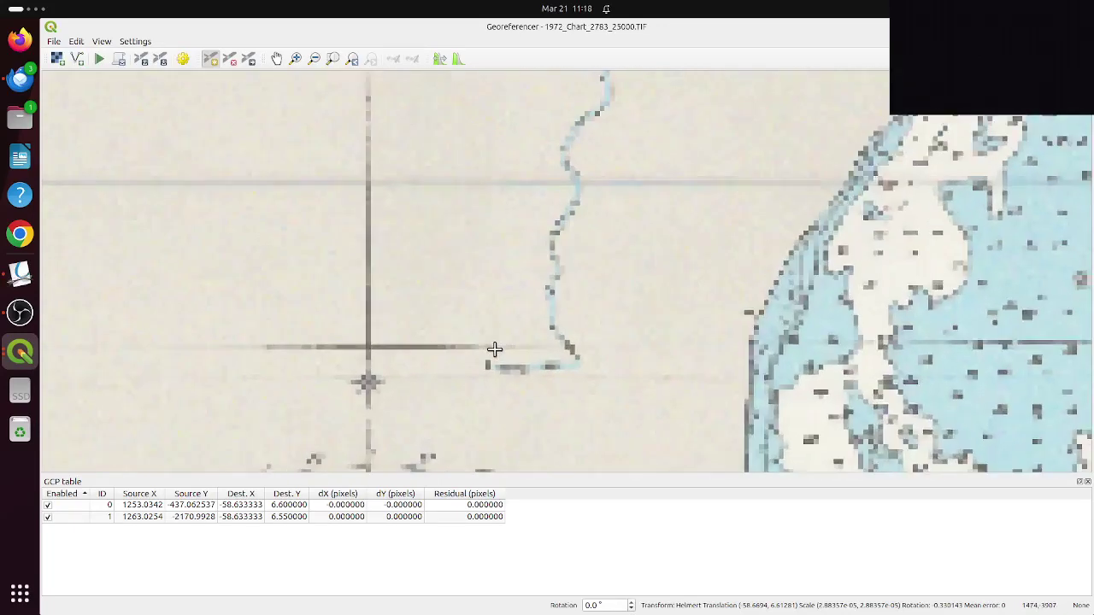
pyautogui.click(417, 339)
pyautogui.click(332, 291)
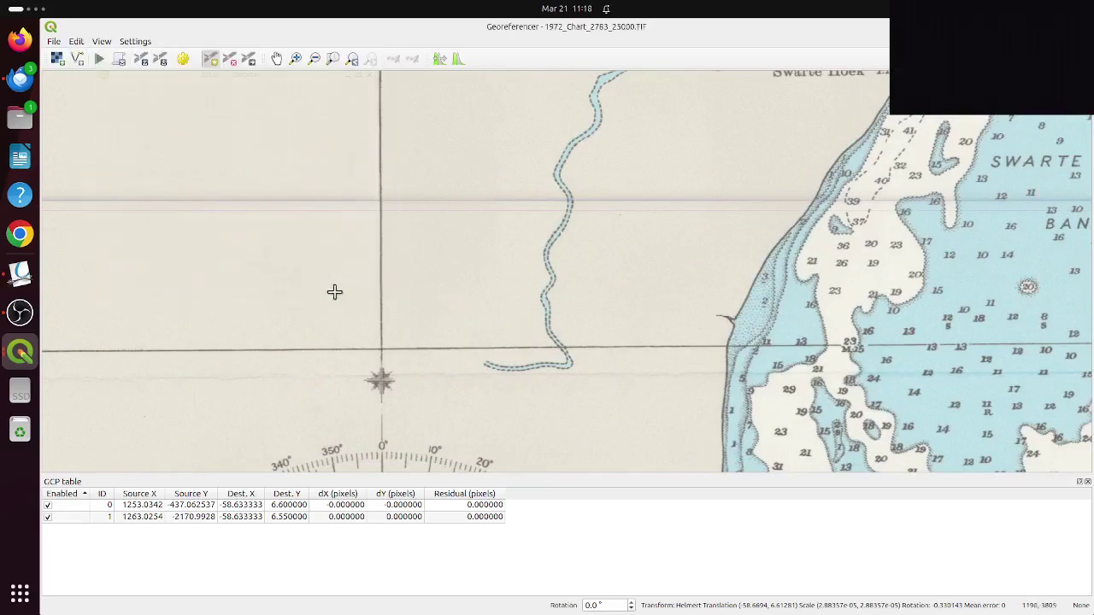
# - Zoom into the grid crossing and add the third control point at -58 38, 6 30
pyautogui.scroll(-4, 294, 334)
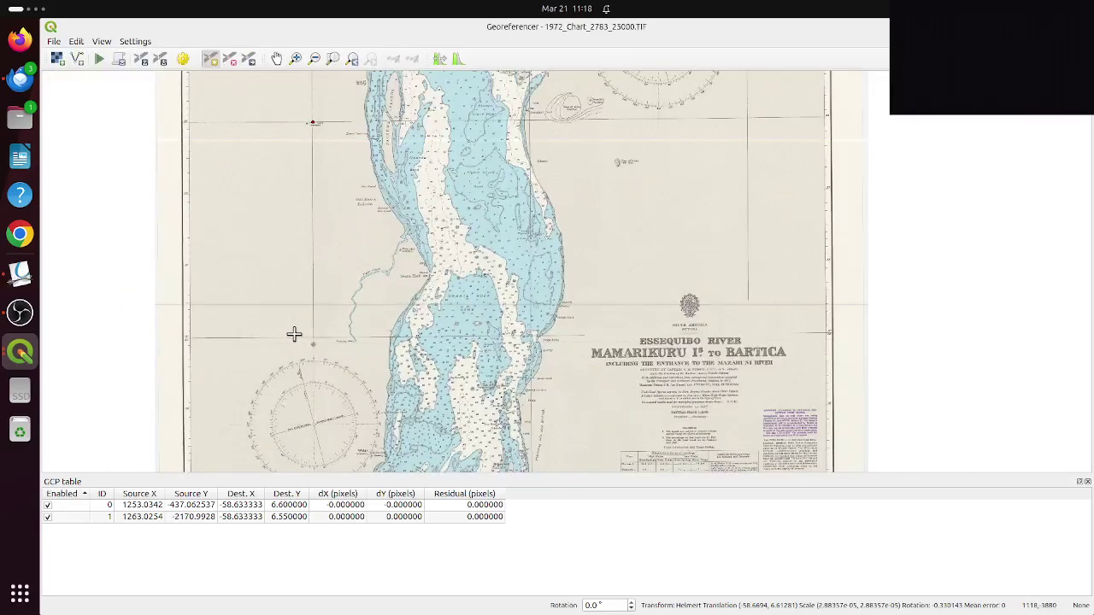
pyautogui.scroll(5, 187, 329)
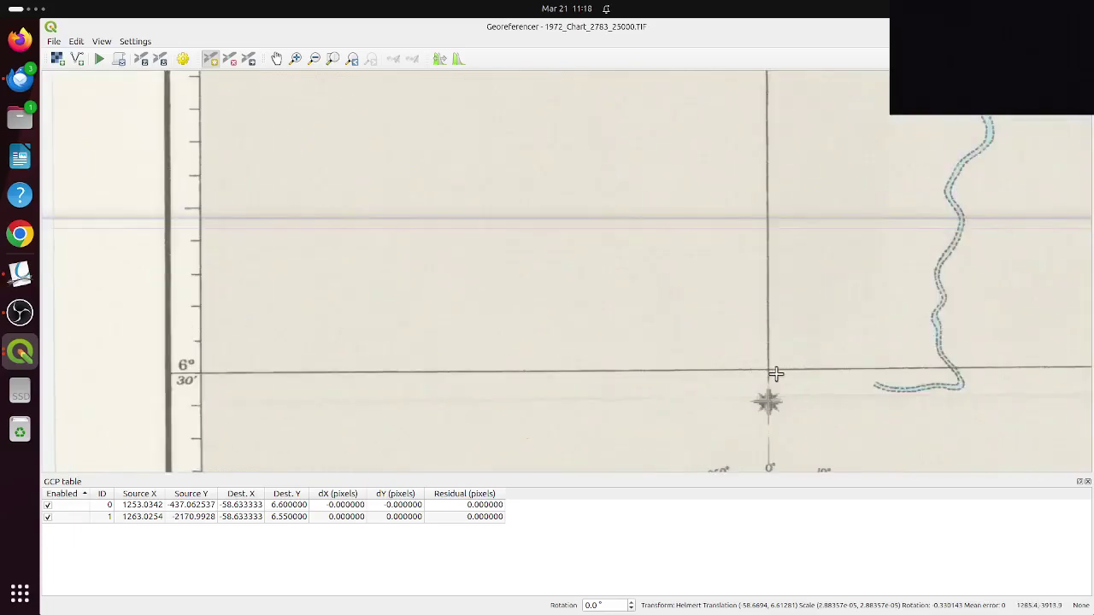
pyautogui.scroll(2, 772, 372)
pyautogui.scroll(5, 772, 372)
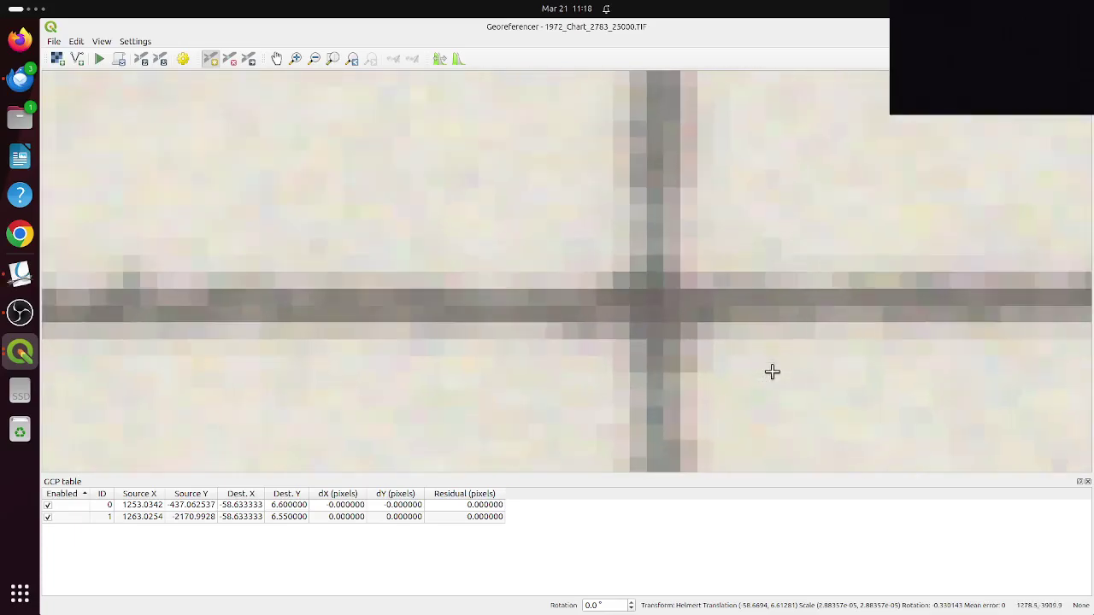
pyautogui.scroll(3, 636, 310)
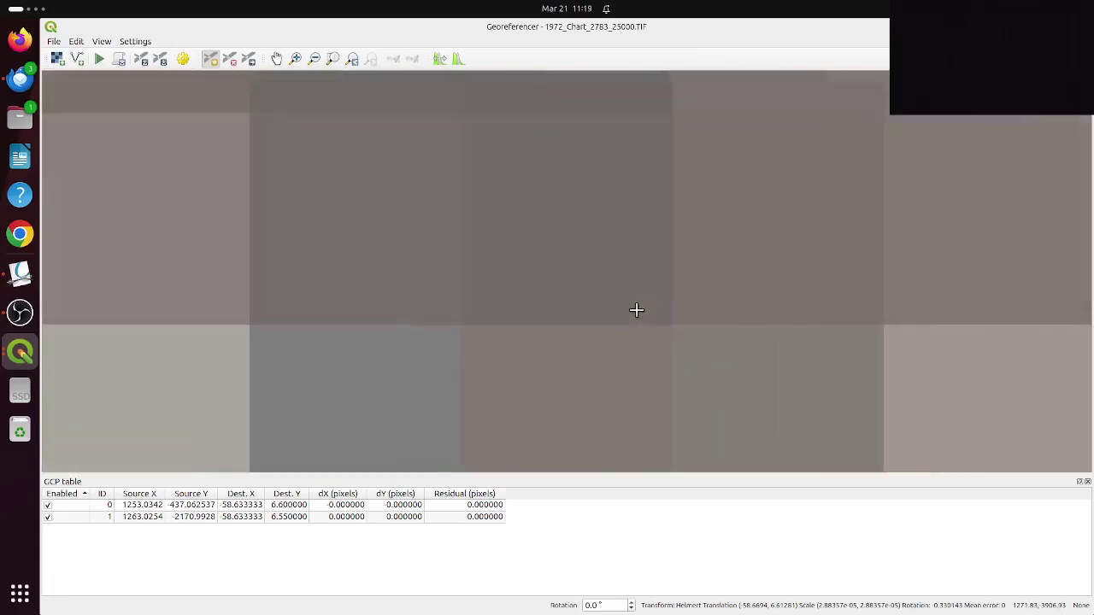
pyautogui.scroll(-1, 636, 310)
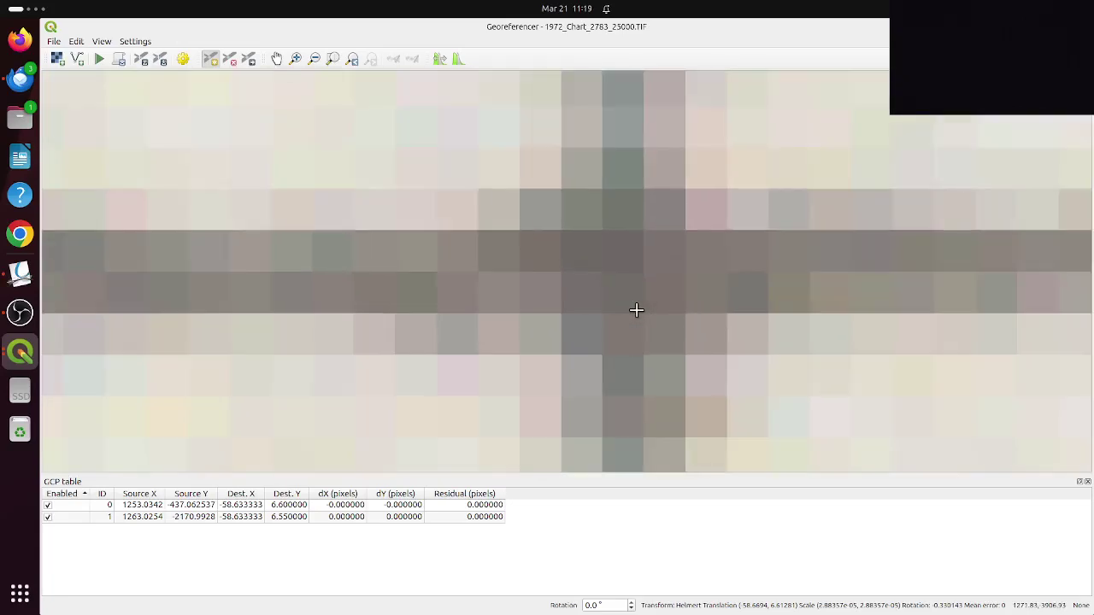
pyautogui.click(603, 271)
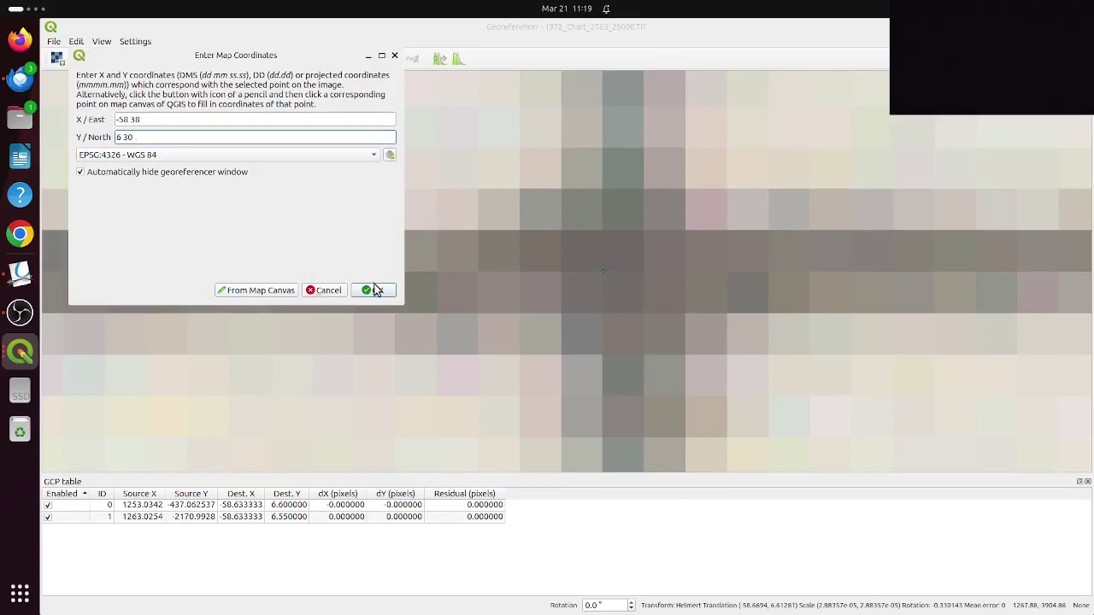
pyautogui.click(376, 290)
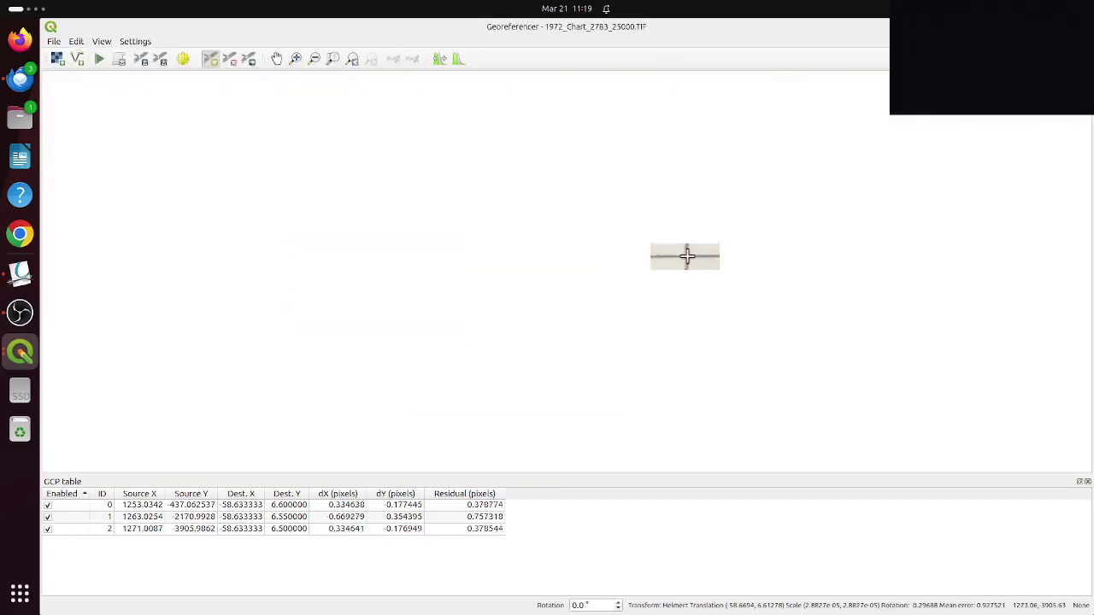
# - Zoom to the grid crossing by the top scale bar and add the fourth point at -58 32, 6 36
pyautogui.scroll(-8, 687, 257)
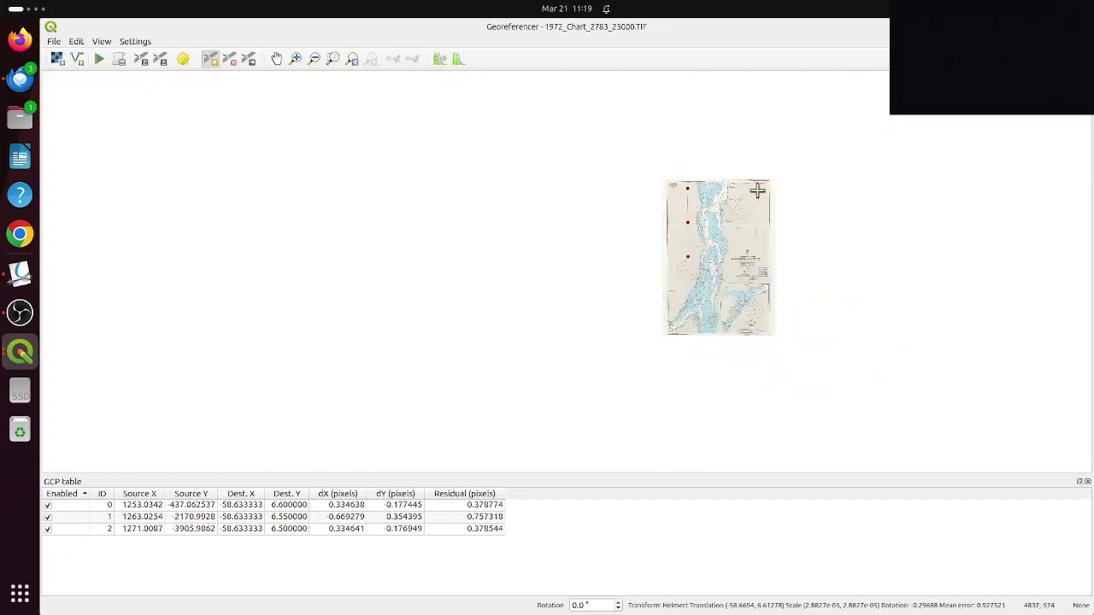
pyautogui.scroll(3, 758, 189)
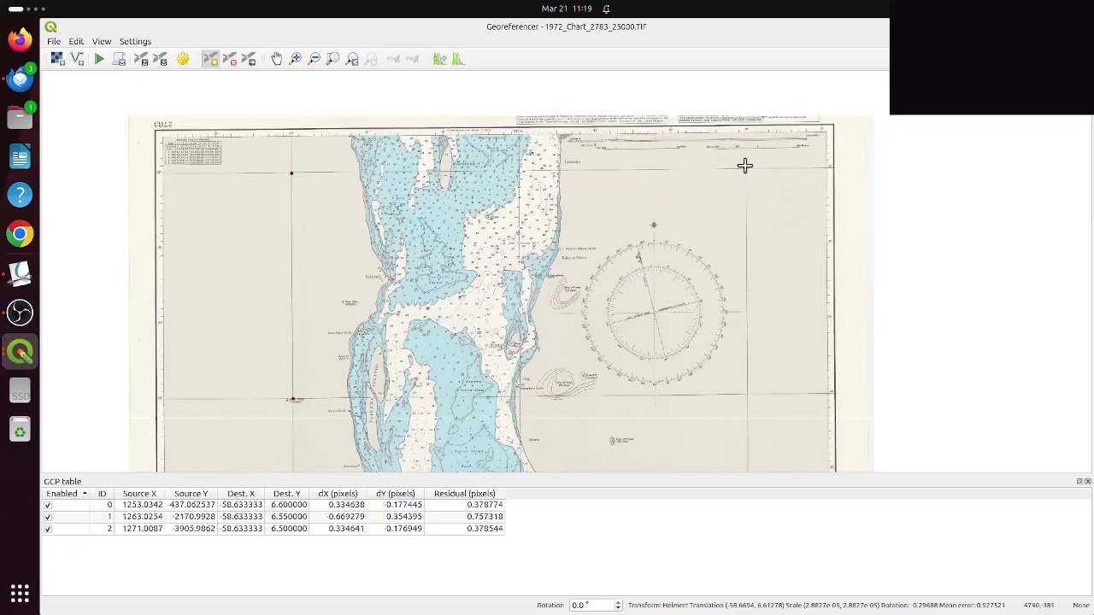
pyautogui.scroll(5, 745, 165)
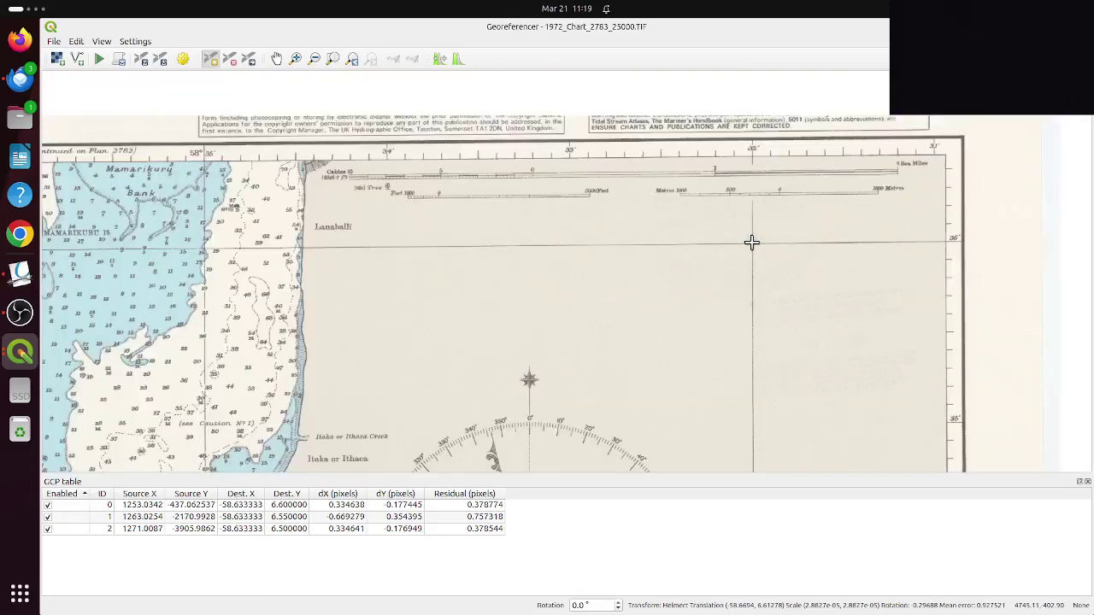
pyautogui.scroll(5, 751, 243)
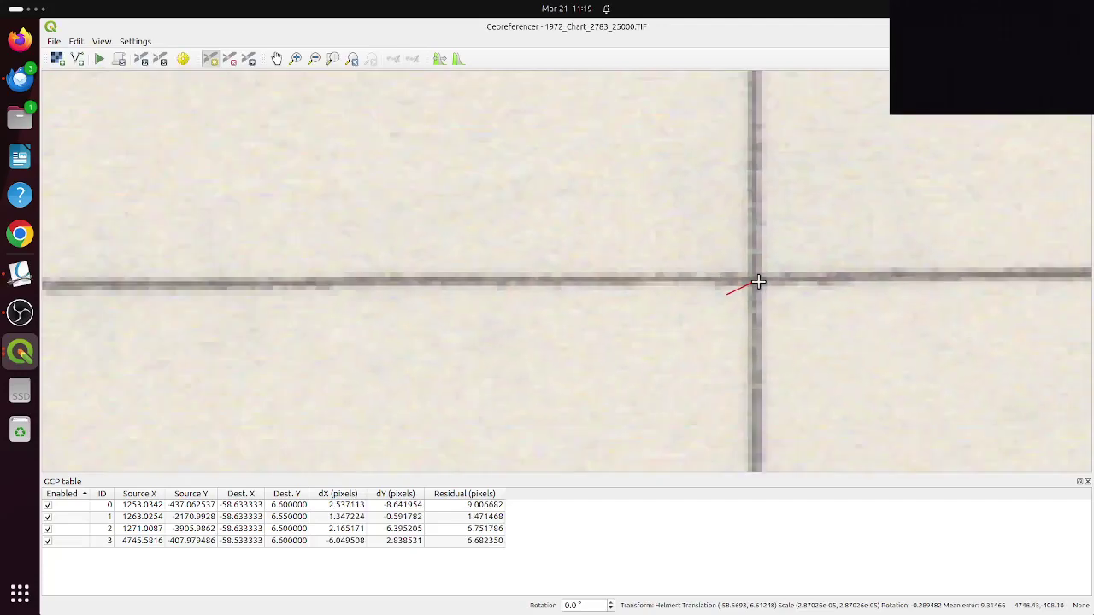
pyautogui.scroll(-3, 758, 282)
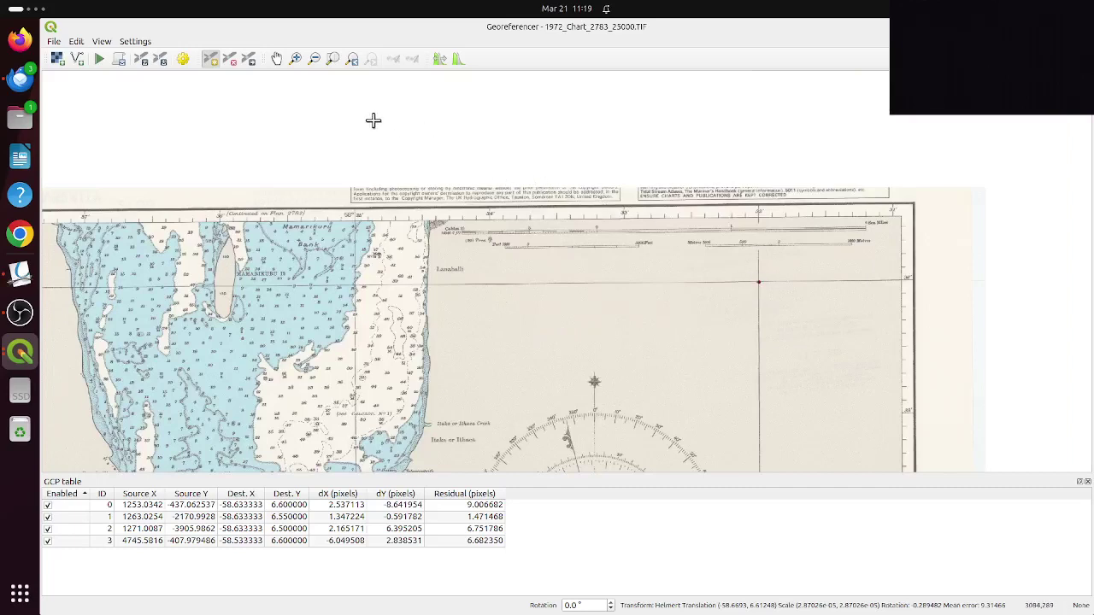
# - Save the control points as 1972_Chart_2783_25000.TIF.points under the suggested name
pyautogui.click(52, 42)
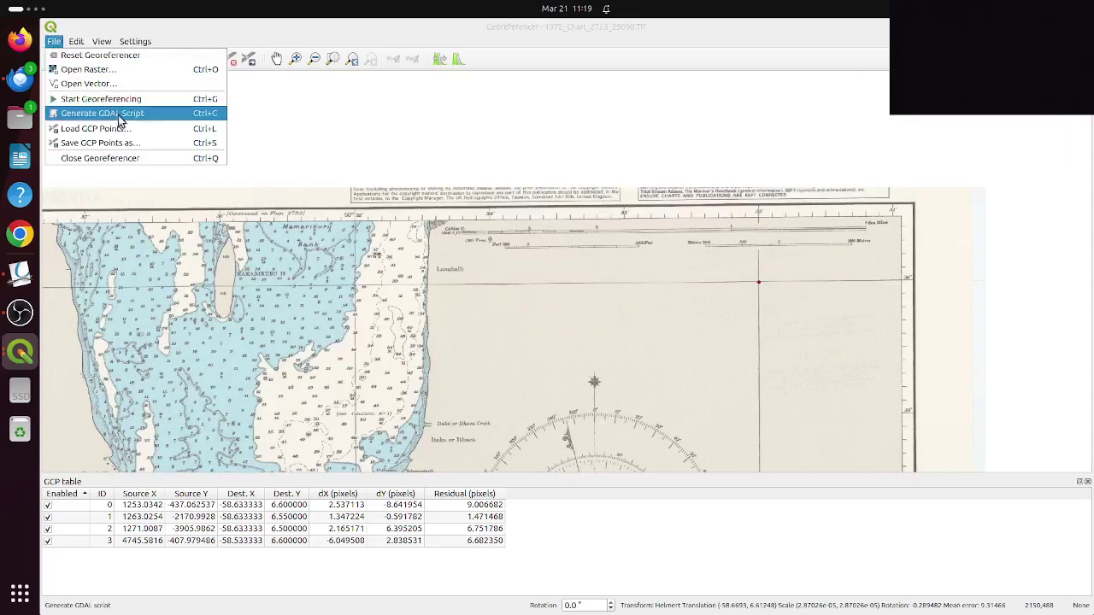
pyautogui.click(134, 143)
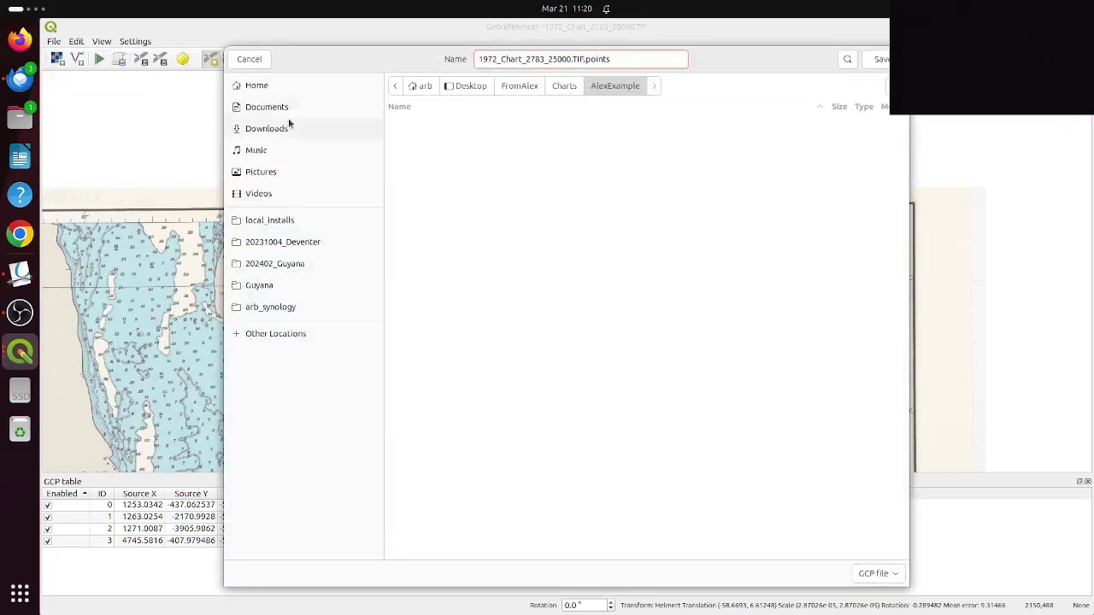
pyautogui.click(871, 61)
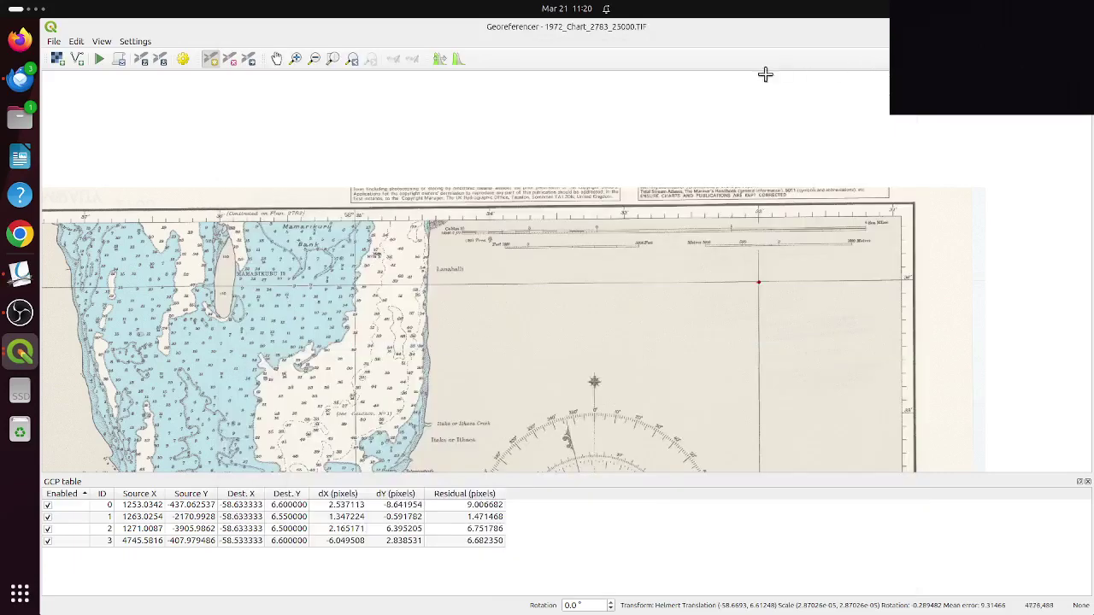
# - Use a Polynomial 1 transformation and rename the output file to end in _WGS84
pyautogui.click(184, 59)
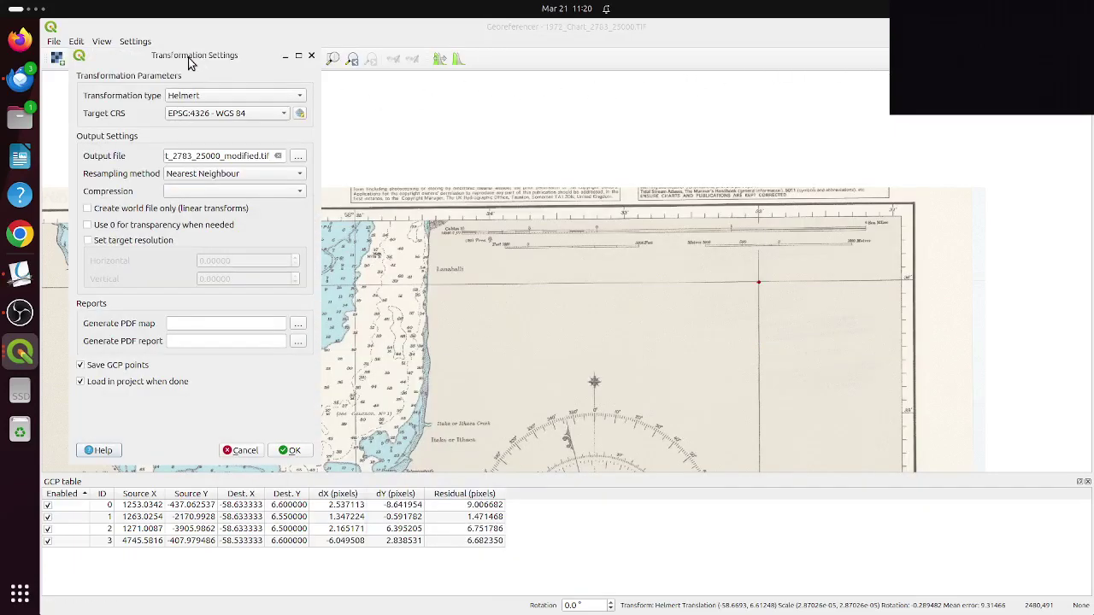
pyautogui.click(245, 98)
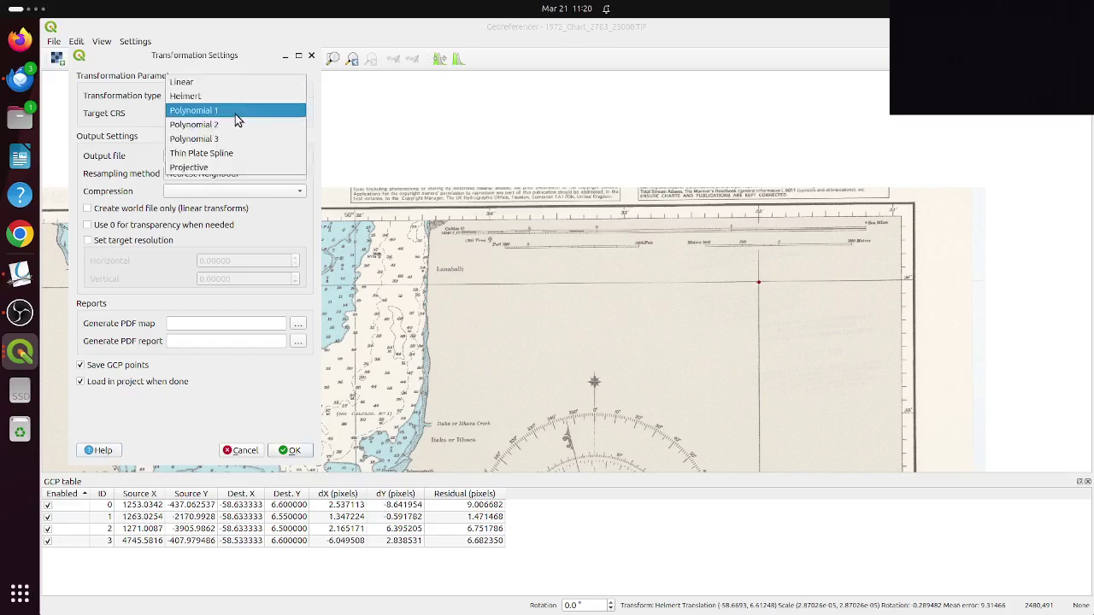
pyautogui.click(237, 120)
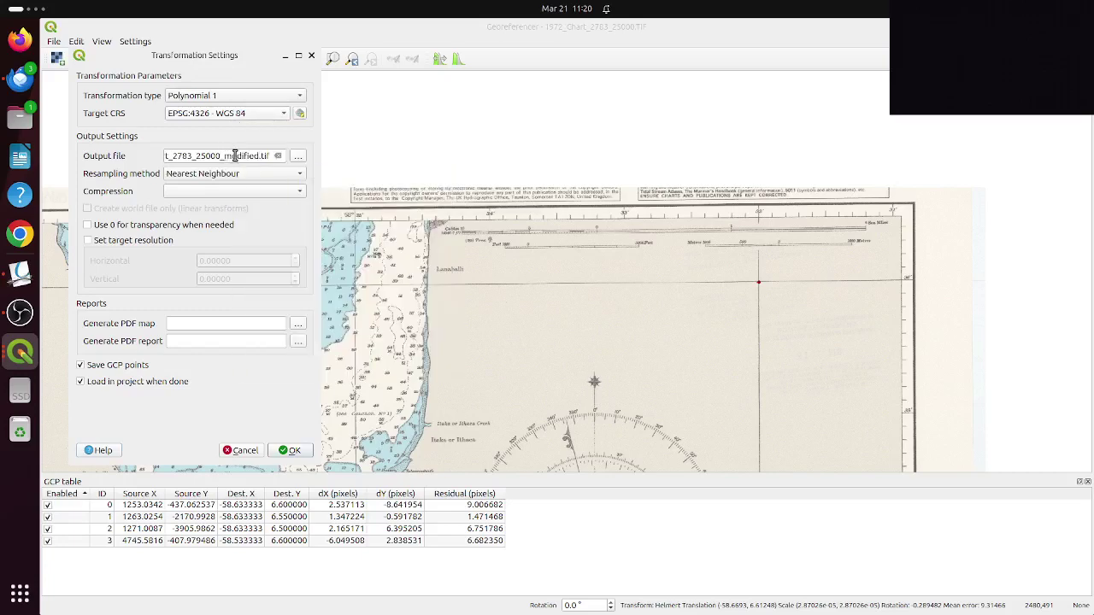
pyautogui.click(238, 156)
pyautogui.hotkey('shift', 'Left')
pyautogui.hotkey('shift', 'Left')
pyautogui.hotkey('shift', 'Left')
pyautogui.hotkey('shift', 'Left')
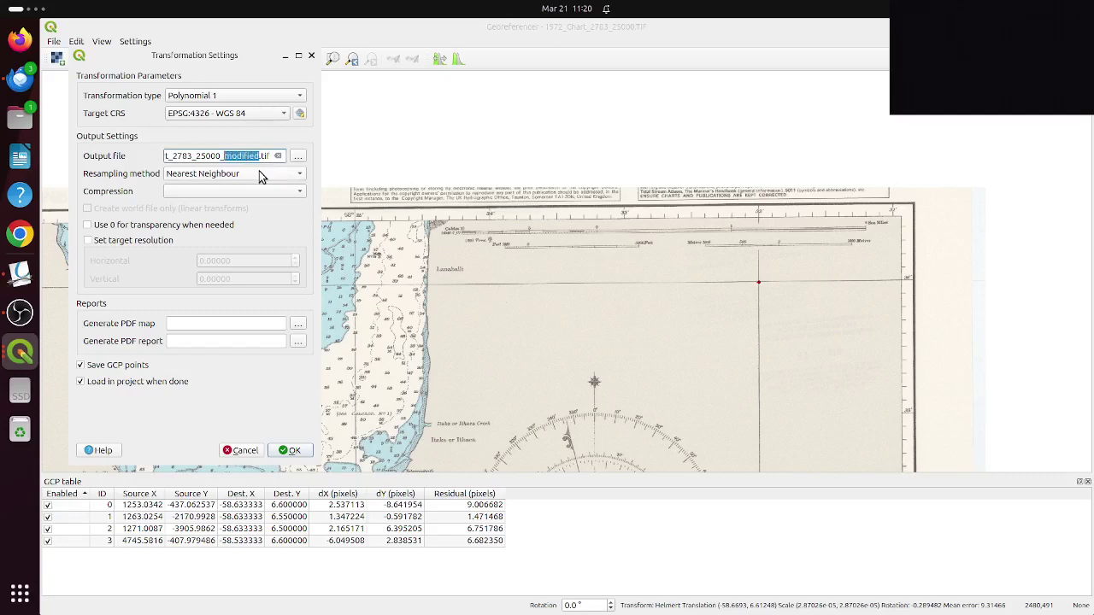
pyautogui.write('WGS844')
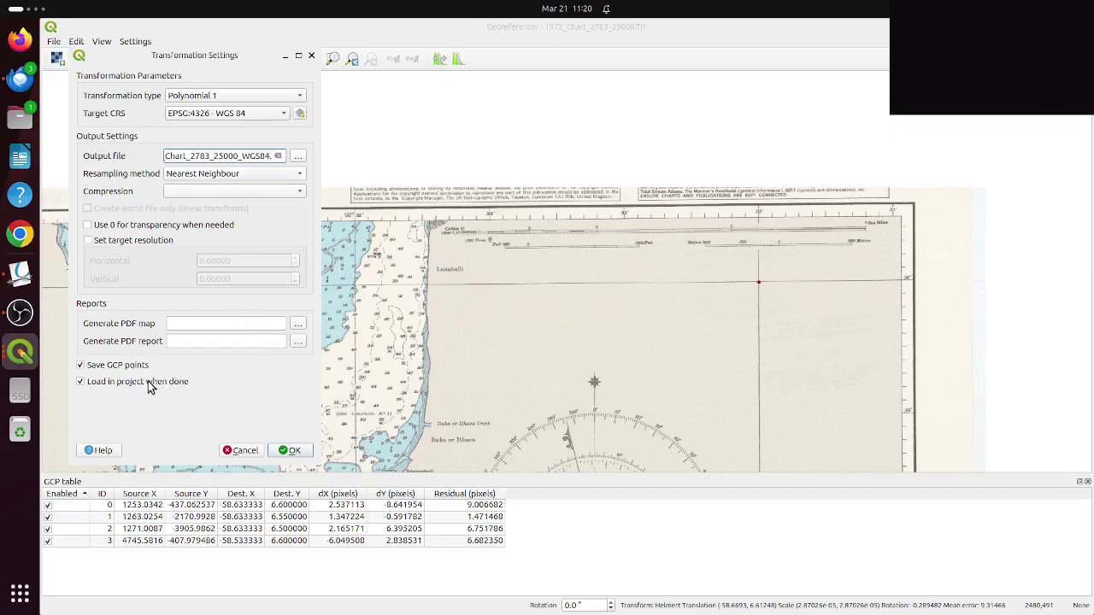
pyautogui.click(293, 452)
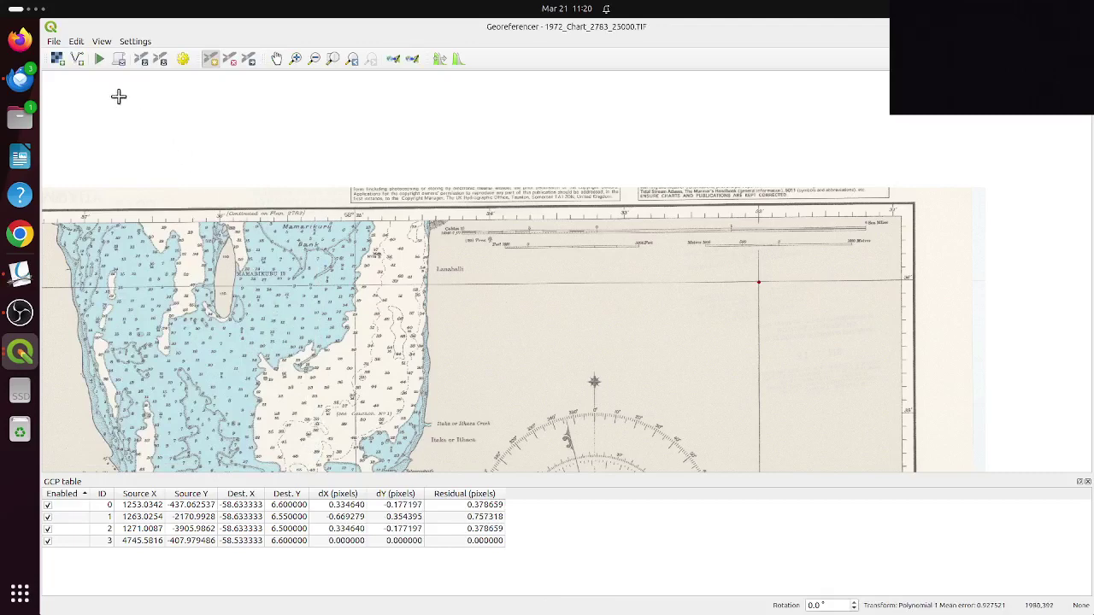
# - Run georeferencing and return to the main map with the 1972_Chart_2783_25000_WGS84 layer
pyautogui.click(99, 60)
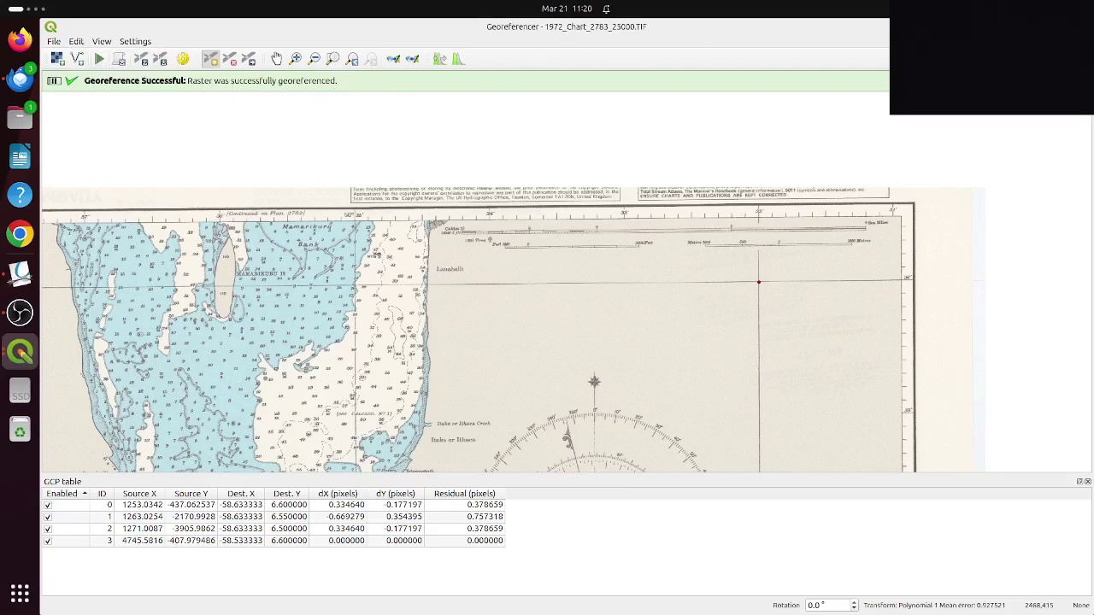
pyautogui.hotkey('alt', 'Tab')
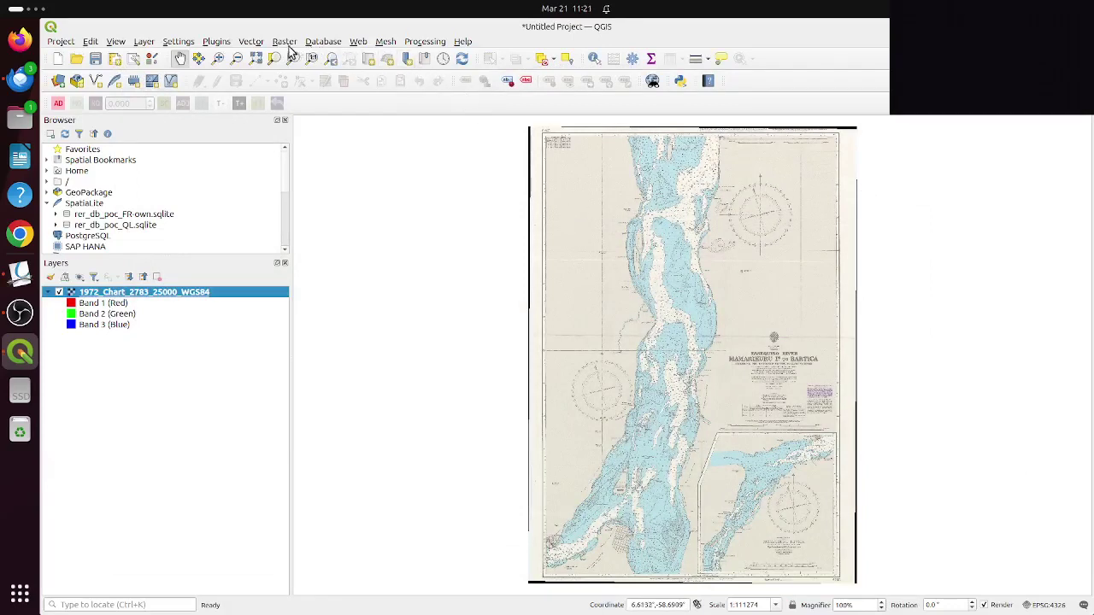
# - Open the Warp (Reproject) tool from the Raster menu
pyautogui.click(287, 43)
pyautogui.moveTo(306, 87)
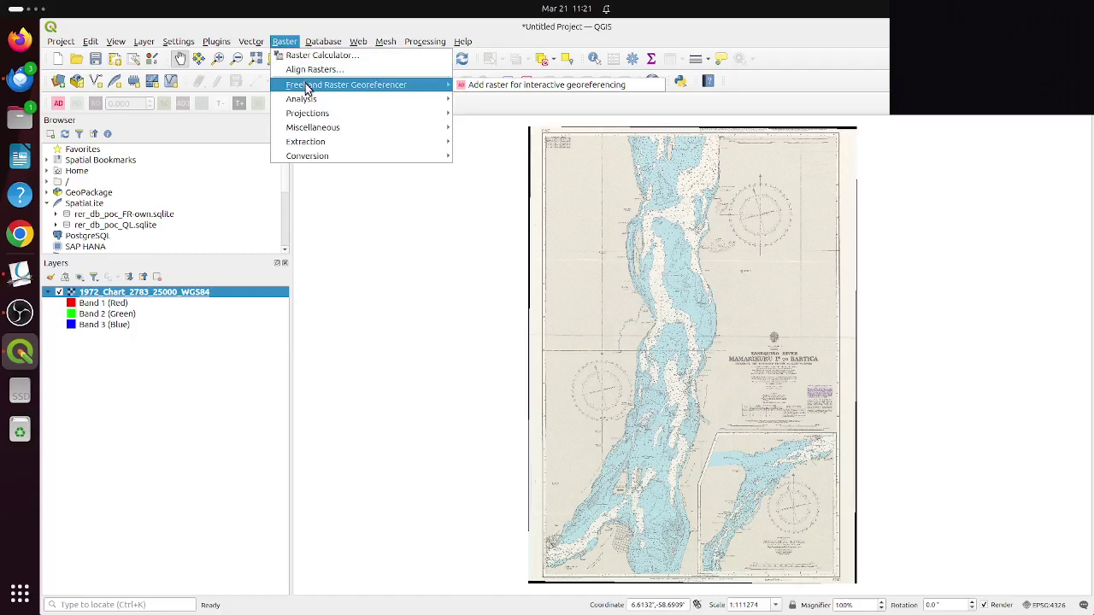
pyautogui.moveTo(321, 113)
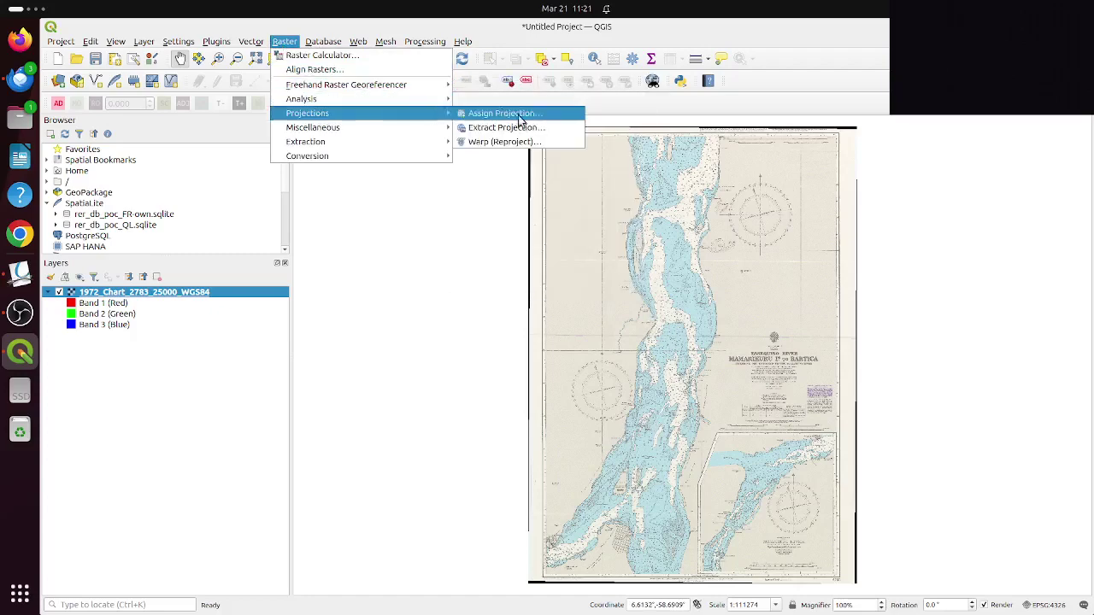
pyautogui.click(533, 141)
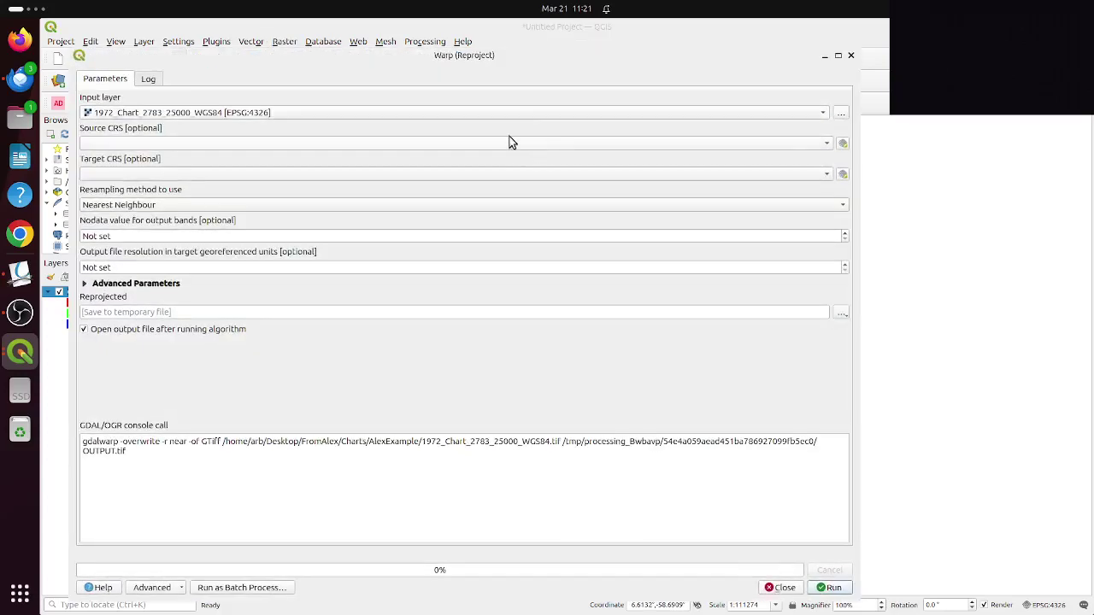
# - Set the source CRS to EPSG:4326 - WGS 84 and the target CRS to EPSG:32621 - WGS 84 / UTM zone 21N
pyautogui.click(316, 140)
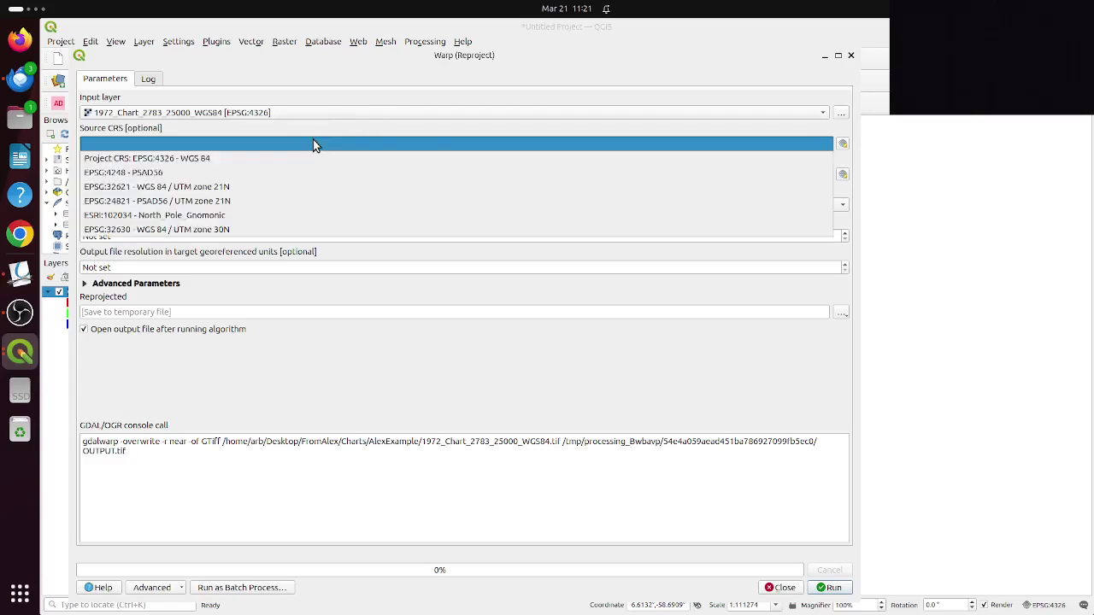
pyautogui.click(271, 162)
pyautogui.click(257, 174)
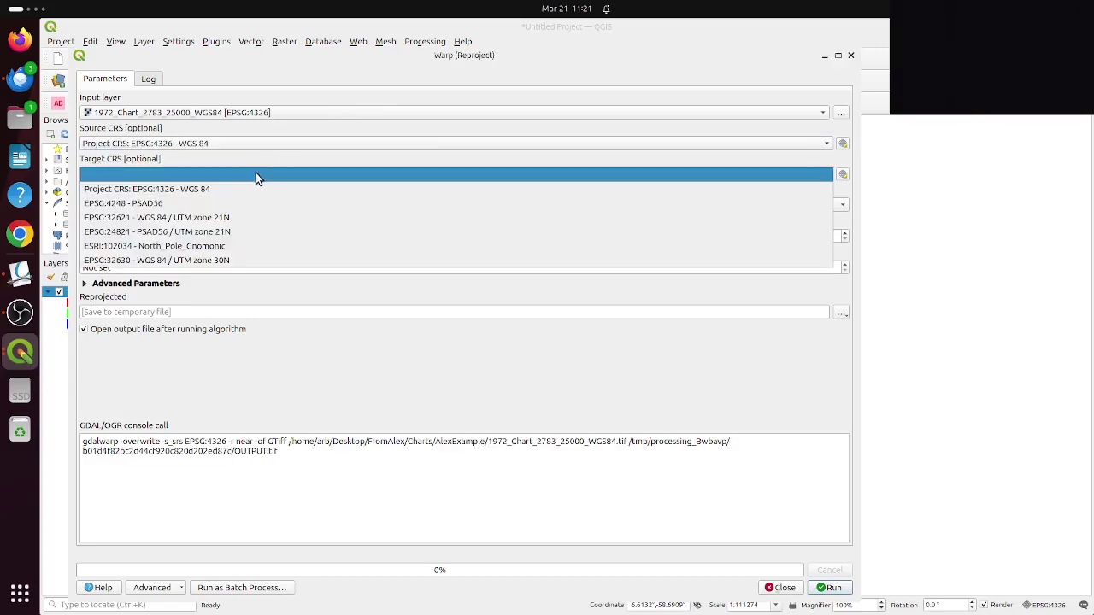
pyautogui.click(241, 224)
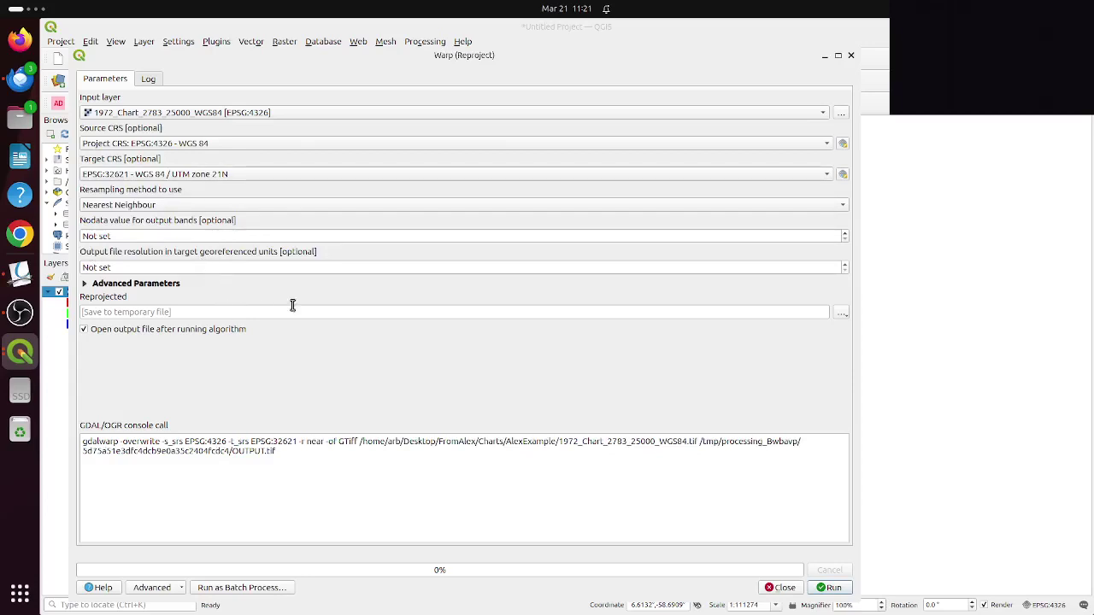
pyautogui.click(845, 315)
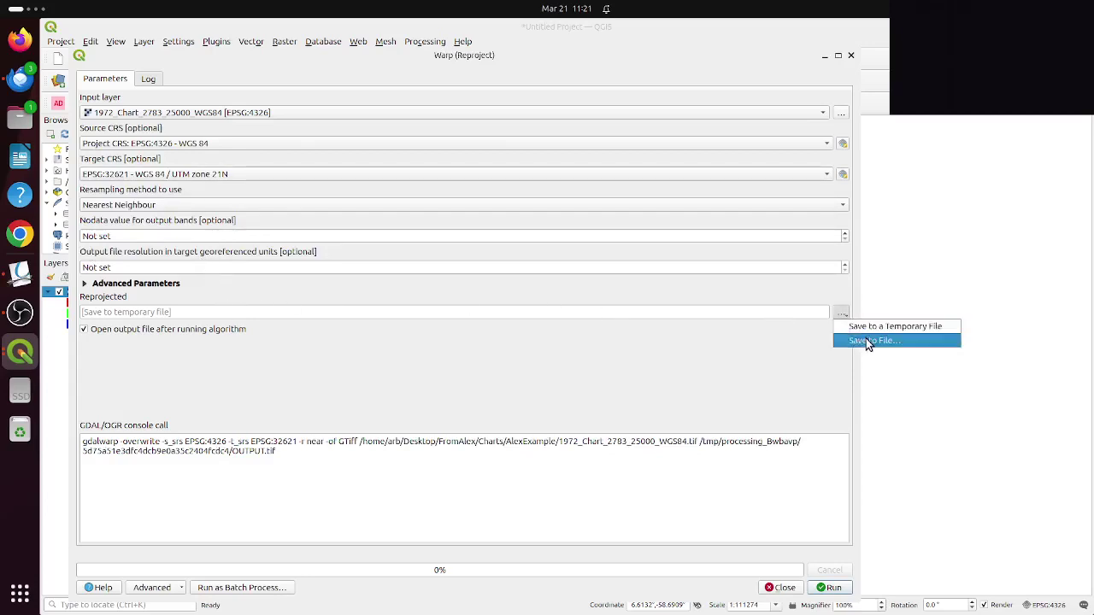
# - Save the warp output as 1972_Chart_2783_25000_WGS84_UTMZone21N.tif and run the reprojection
pyautogui.click(866, 341)
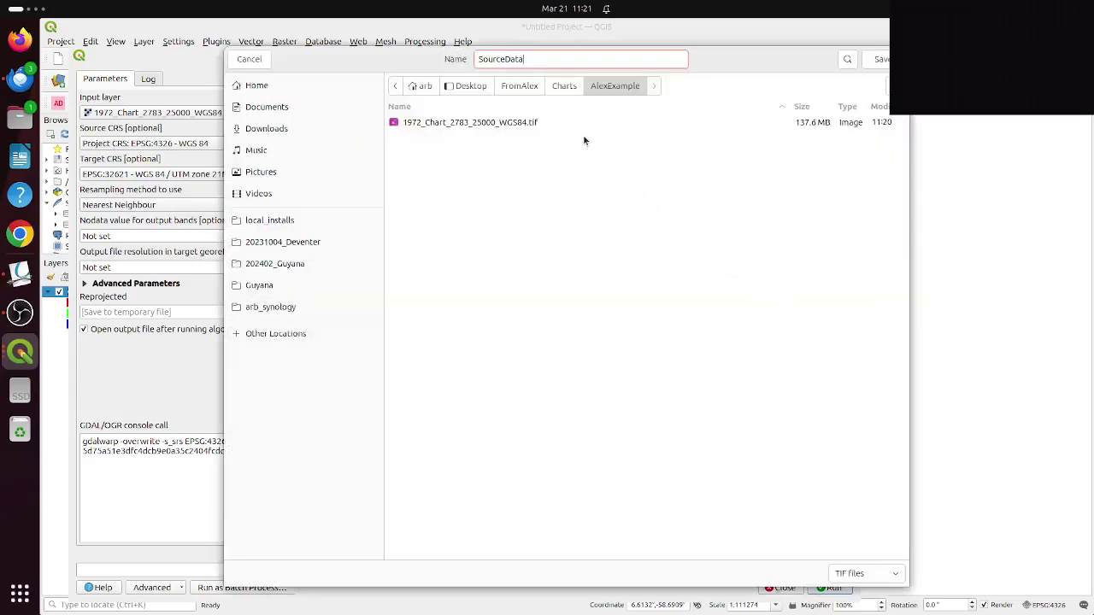
pyautogui.click(513, 125)
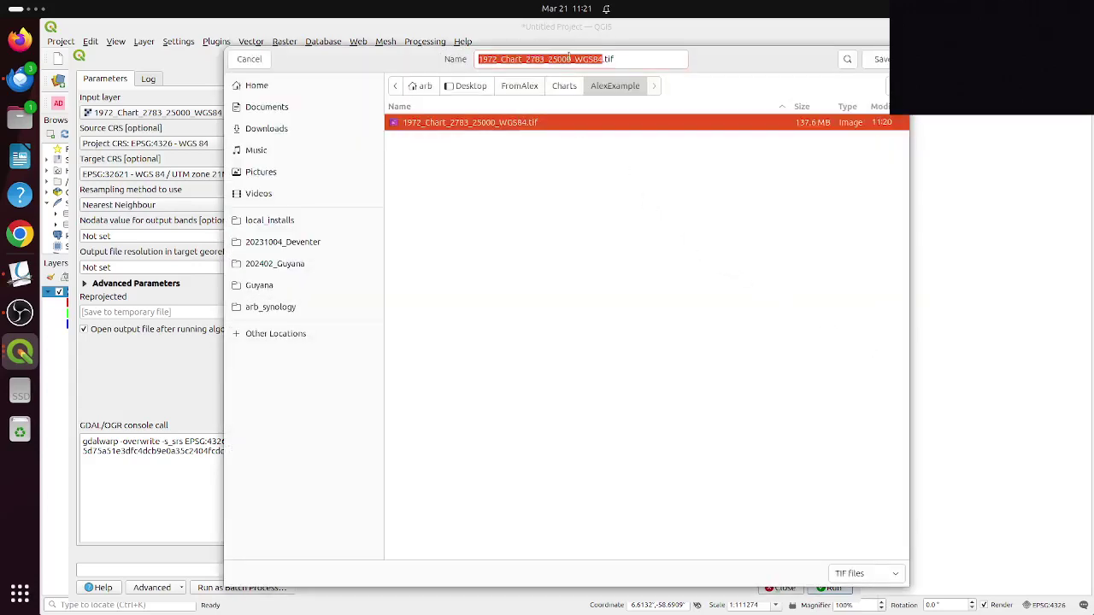
pyautogui.click(603, 59)
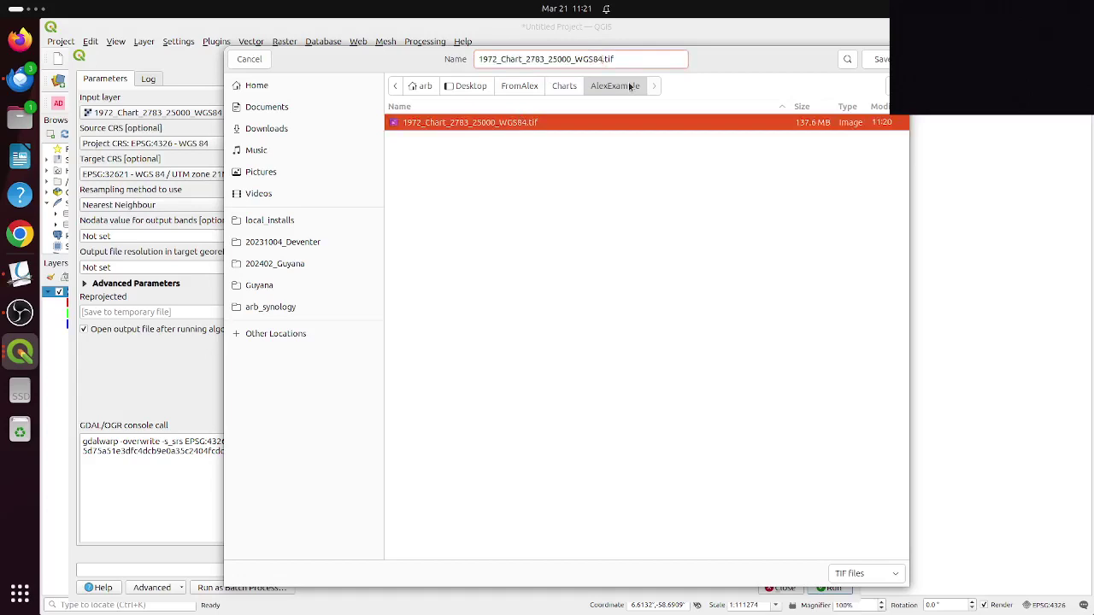
pyautogui.write('_UTMZone21N')
pyautogui.click(880, 59)
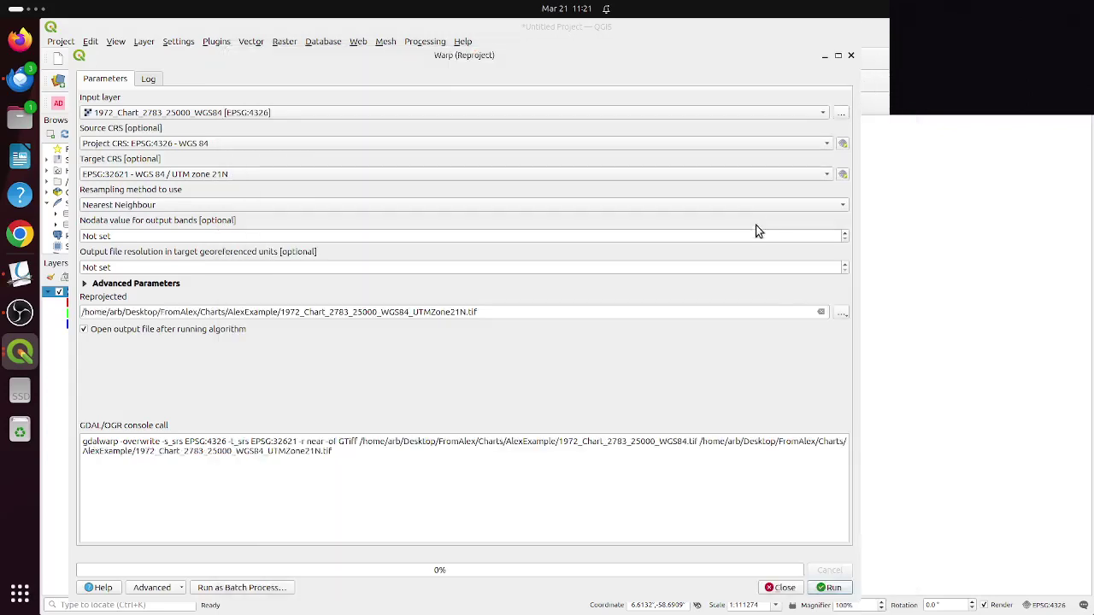
pyautogui.click(834, 588)
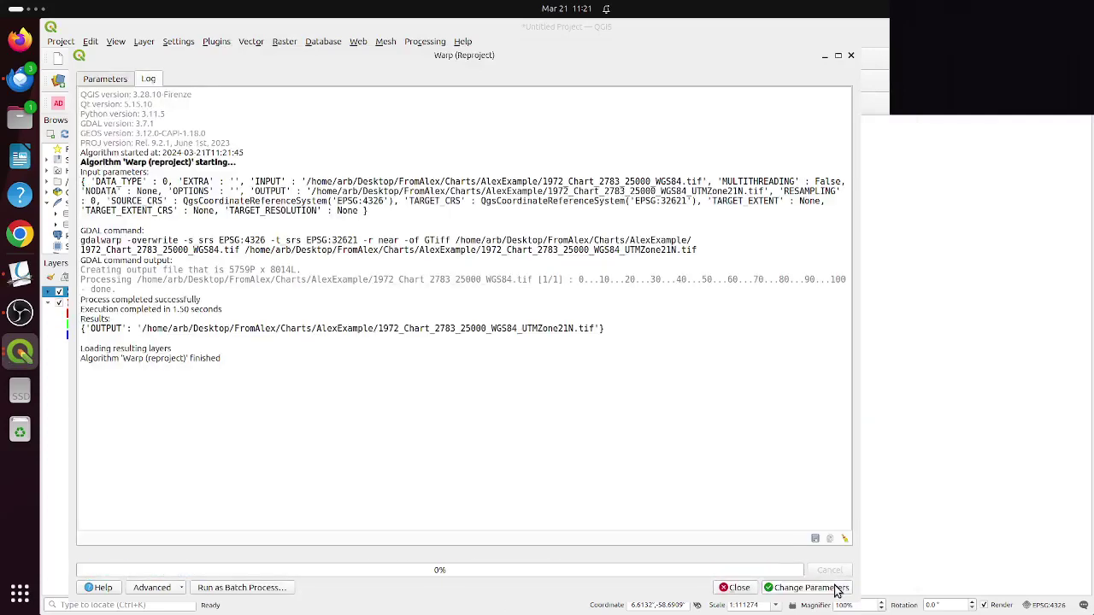
# - Close the Warp tool and start a new project without saving the current one
pyautogui.click(739, 588)
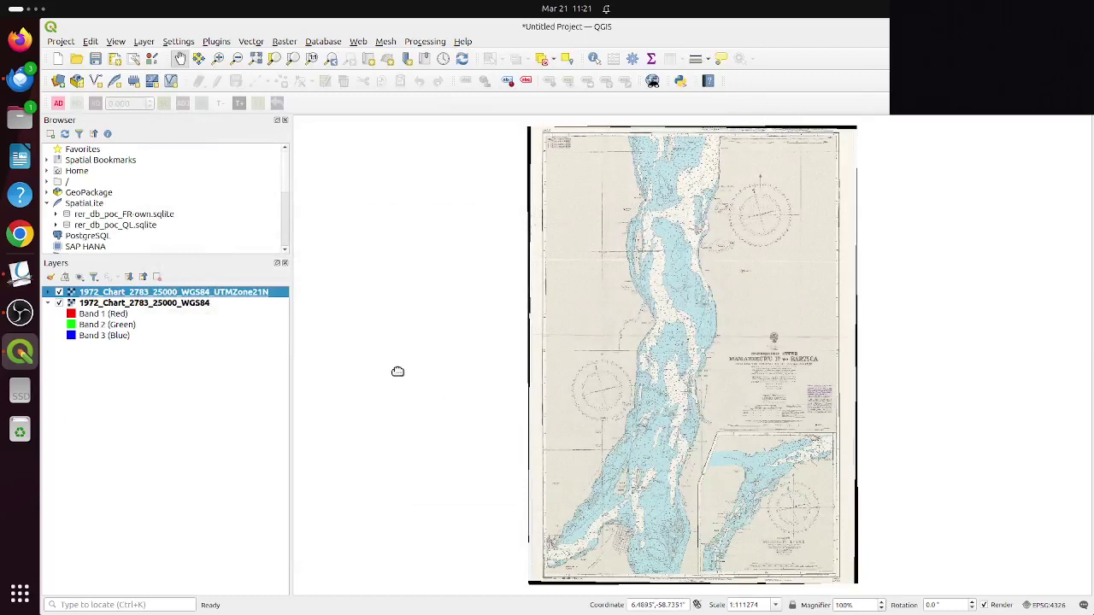
pyautogui.click(59, 59)
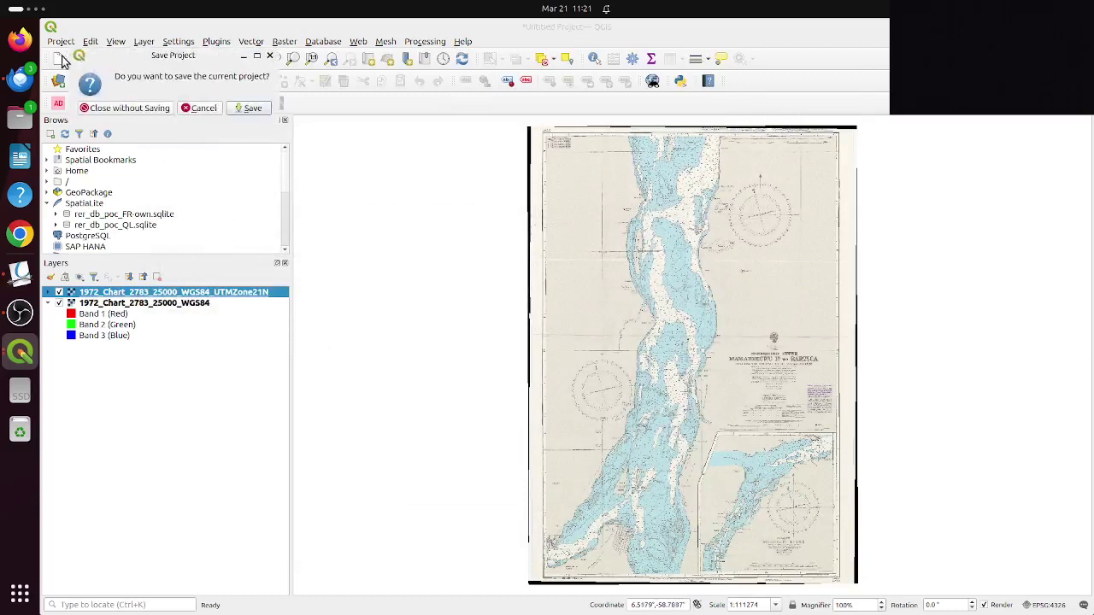
pyautogui.click(141, 109)
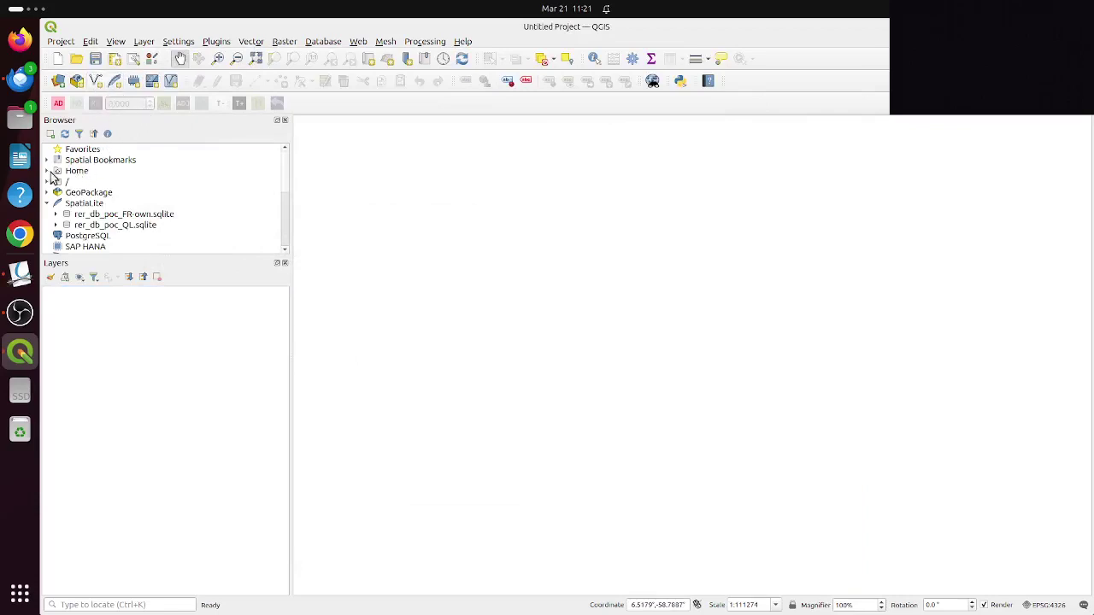
# - Expand Home > Desktop > FromAlex > Charts > AlexExample in the Browser panel
pyautogui.click(48, 172)
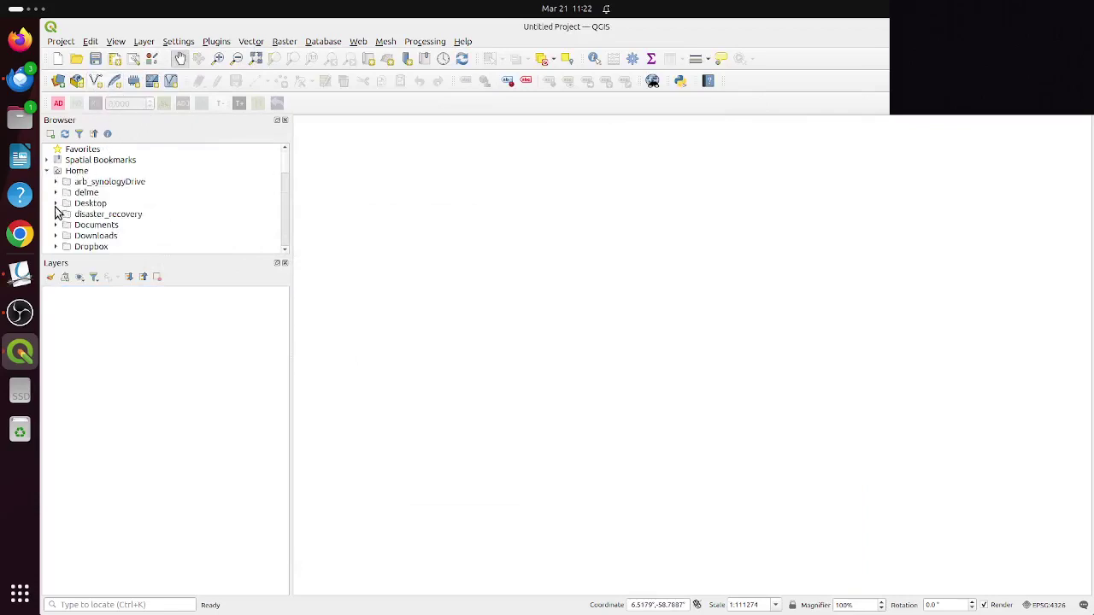
pyautogui.click(55, 204)
pyautogui.click(129, 203)
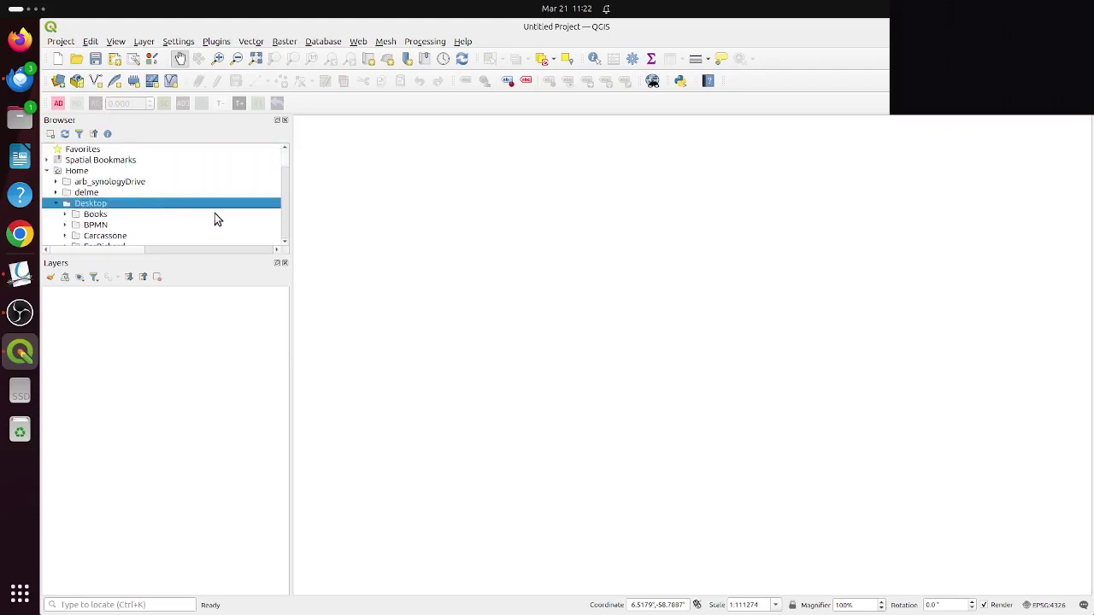
pyautogui.click(285, 242)
pyautogui.click(285, 242)
pyautogui.click(284, 242)
pyautogui.click(285, 242)
pyautogui.click(284, 242)
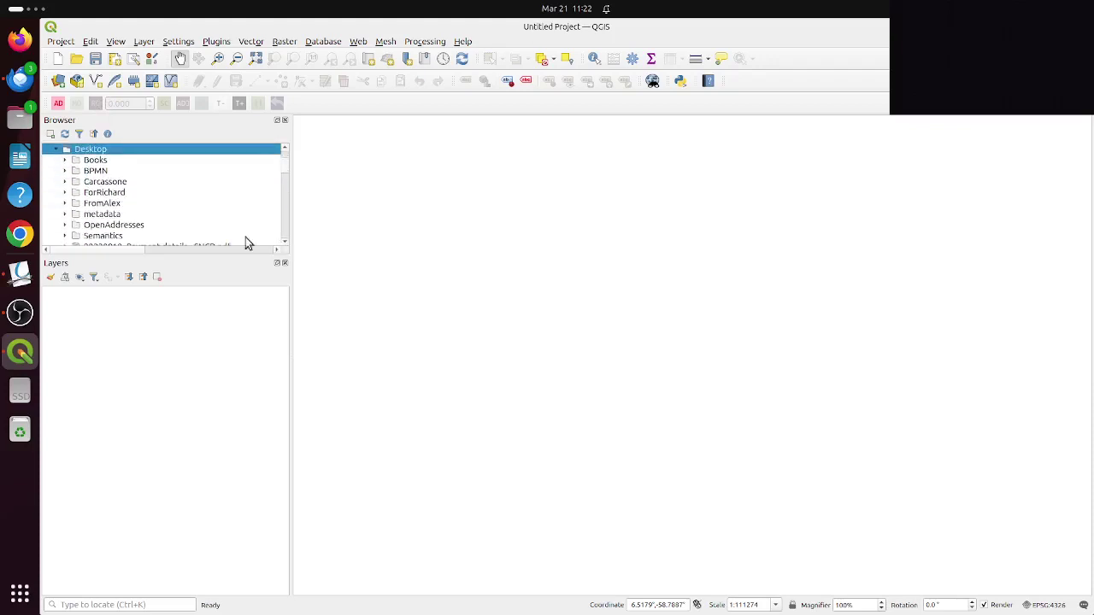
pyautogui.click(67, 205)
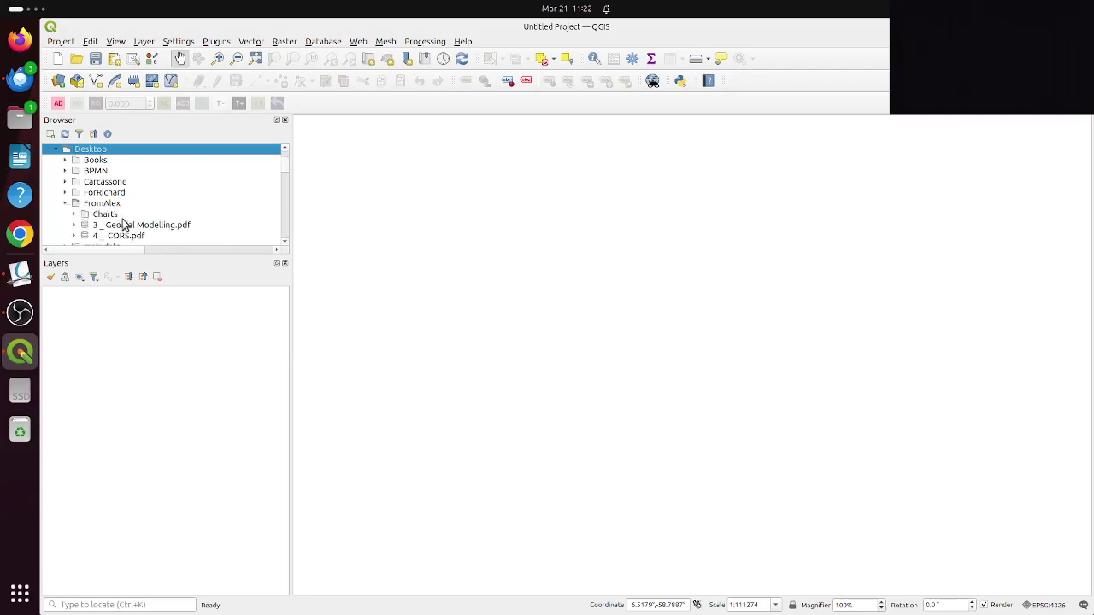
pyautogui.doubleClick(106, 215)
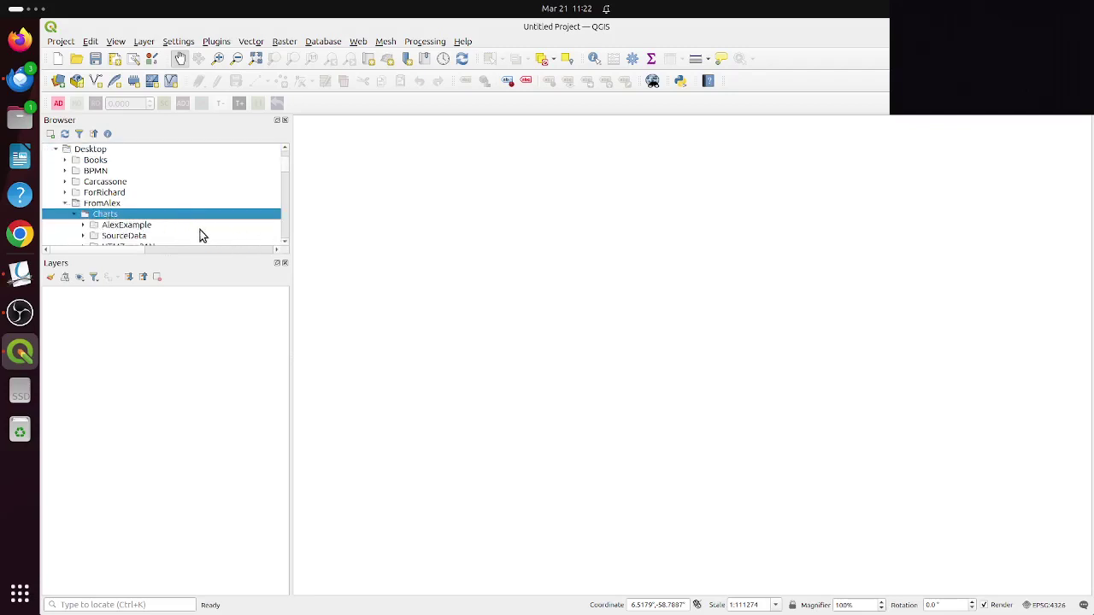
pyautogui.doubleClick(178, 226)
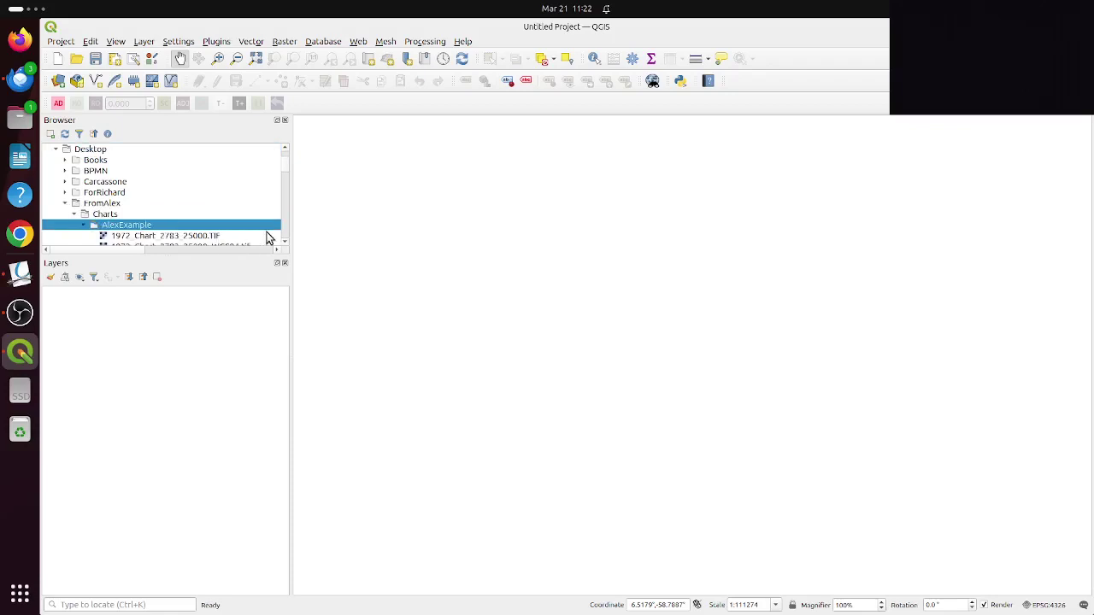
pyautogui.scroll(-4, 284, 248)
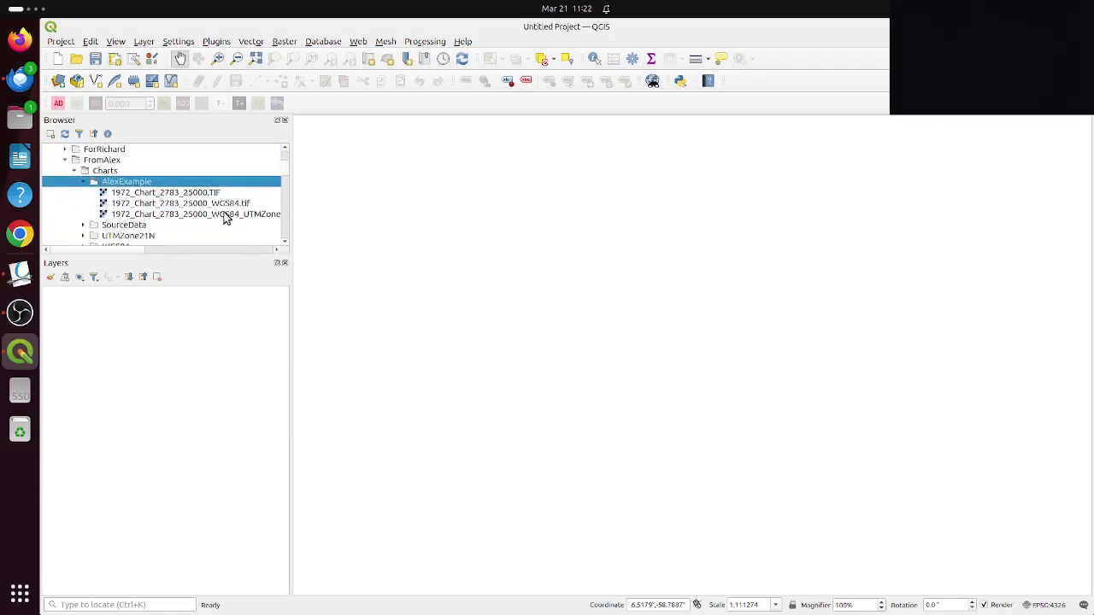
# - Add the UTMZone21N chart and the GSat basemap, placing GSat beneath the chart, then switch to OBS
pyautogui.doubleClick(224, 214)
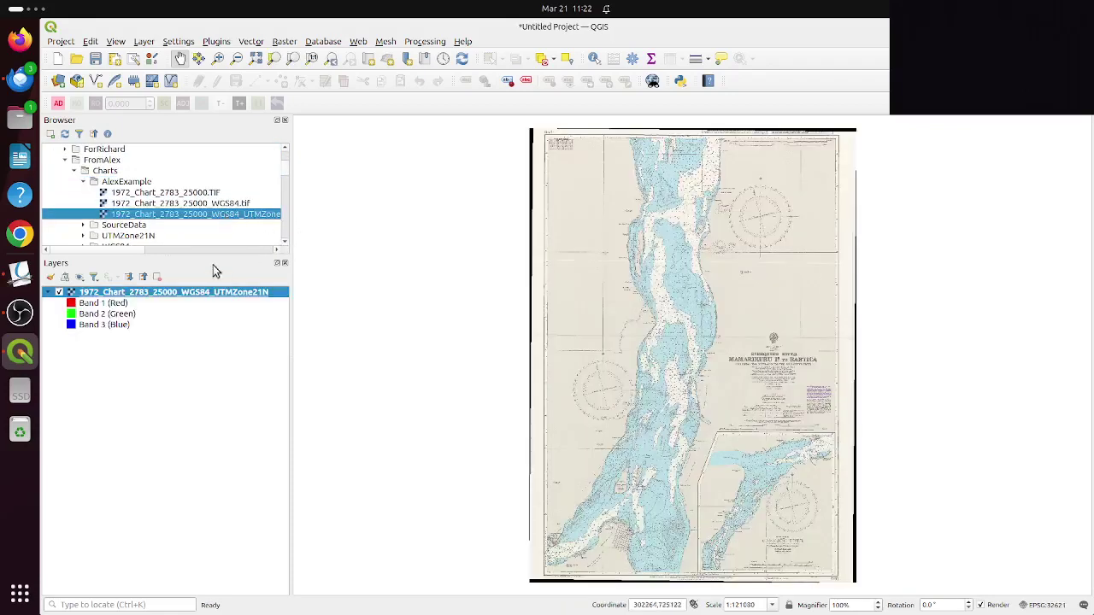
pyautogui.scroll(-10, 288, 236)
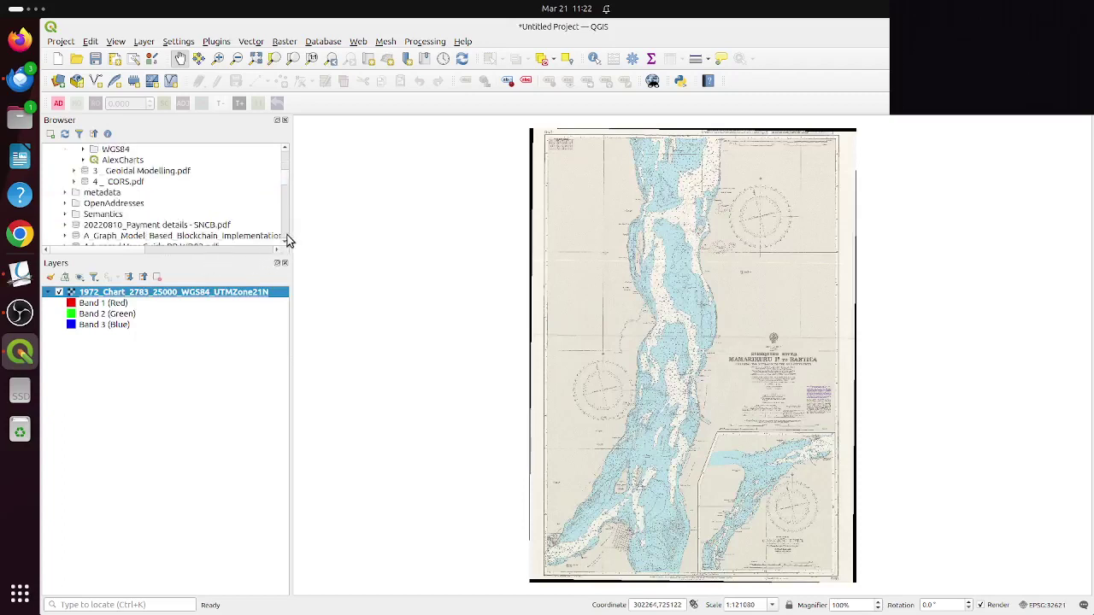
pyautogui.scroll(-15, 288, 241)
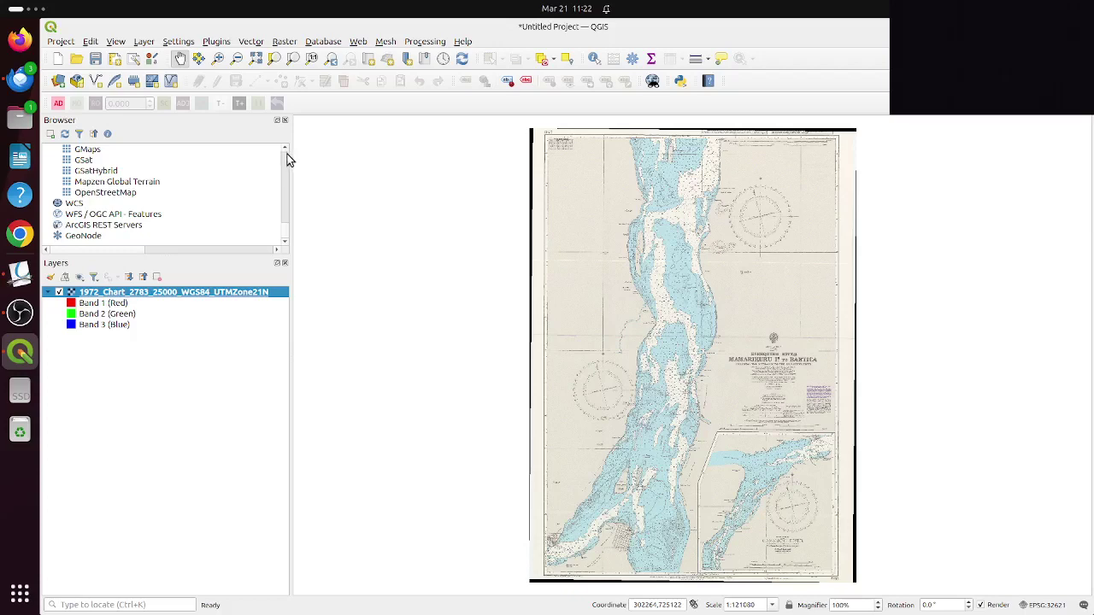
pyautogui.scroll(2, 287, 151)
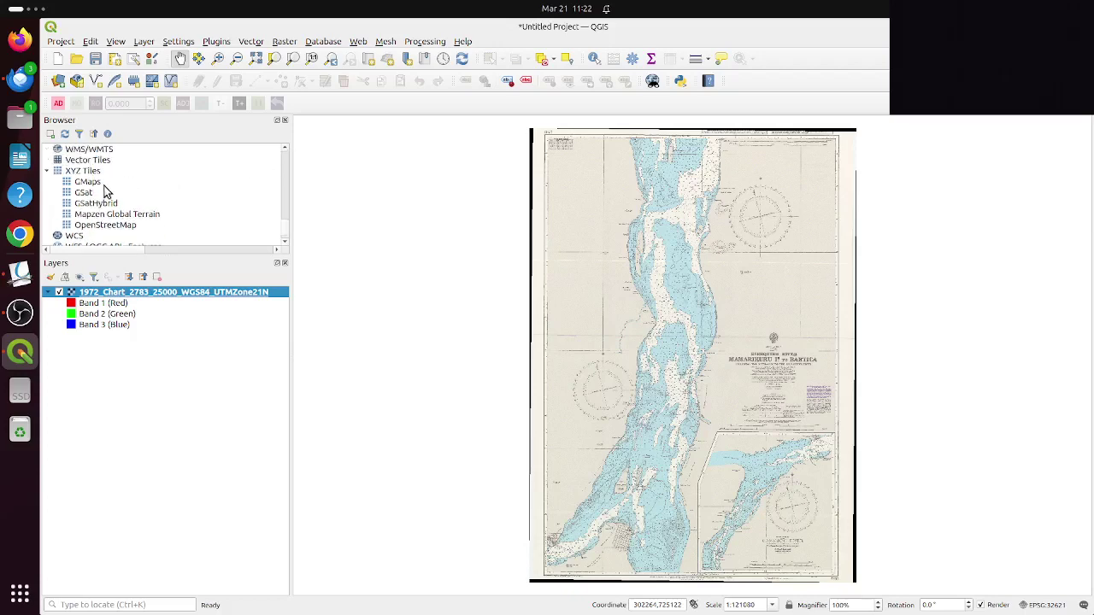
pyautogui.doubleClick(90, 195)
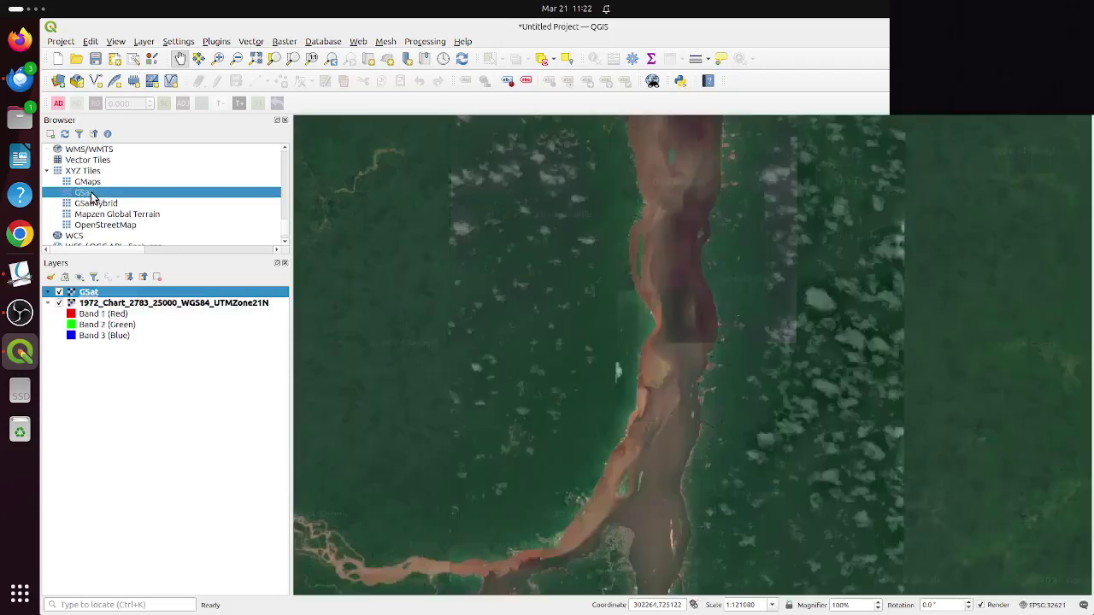
pyautogui.moveTo(91, 195); pyautogui.dragTo(130, 357)
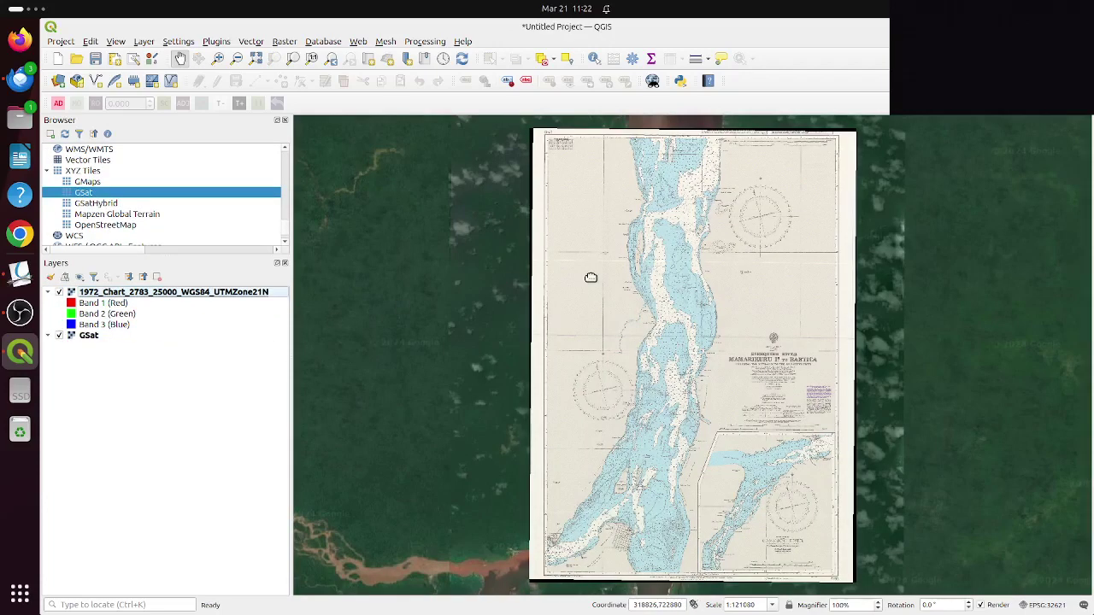
pyautogui.hotkey('alt', 'Tab')
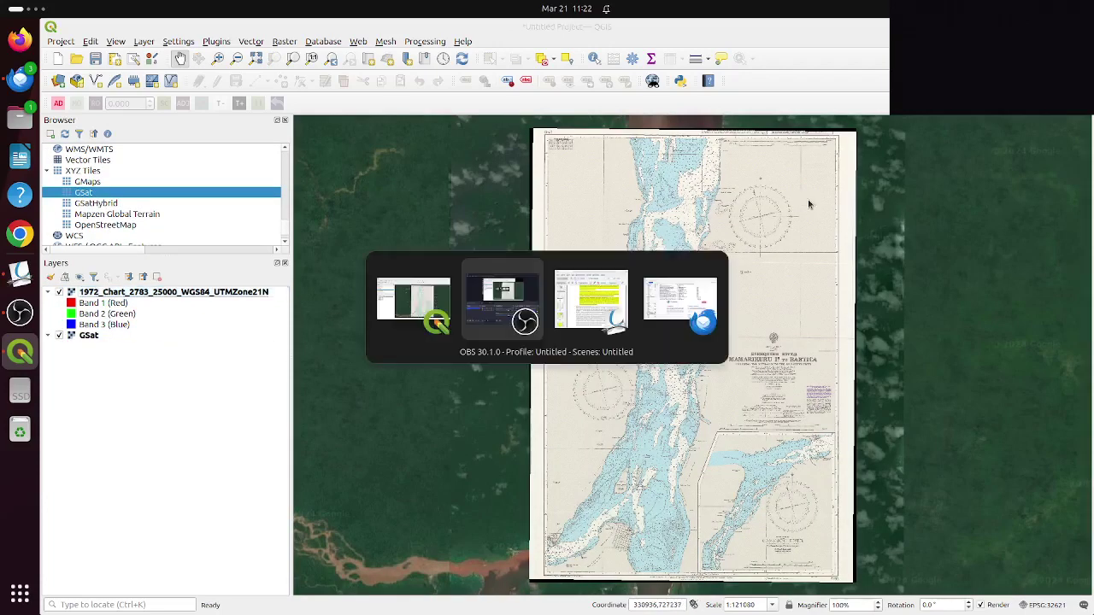